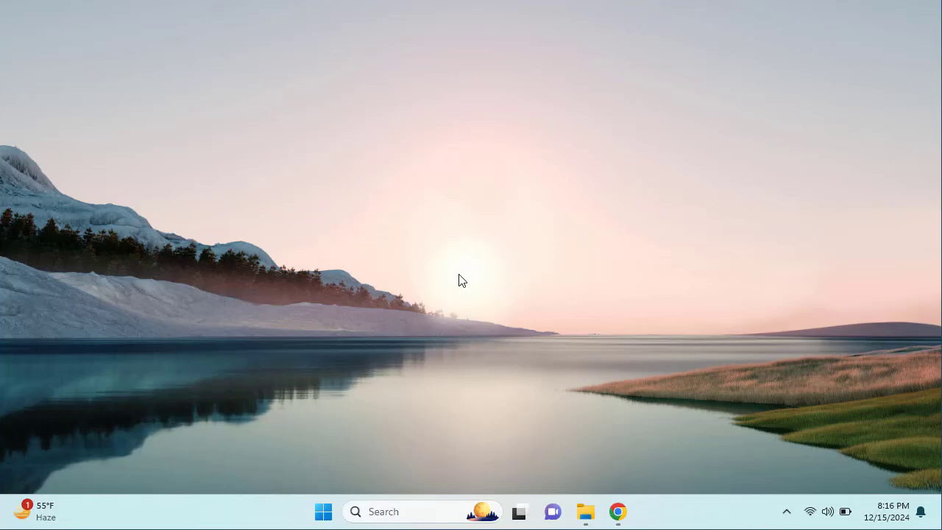
# Step: Search the Start menu for 'task' and launch Task Scheduler from the results
pyautogui.click(322, 511)
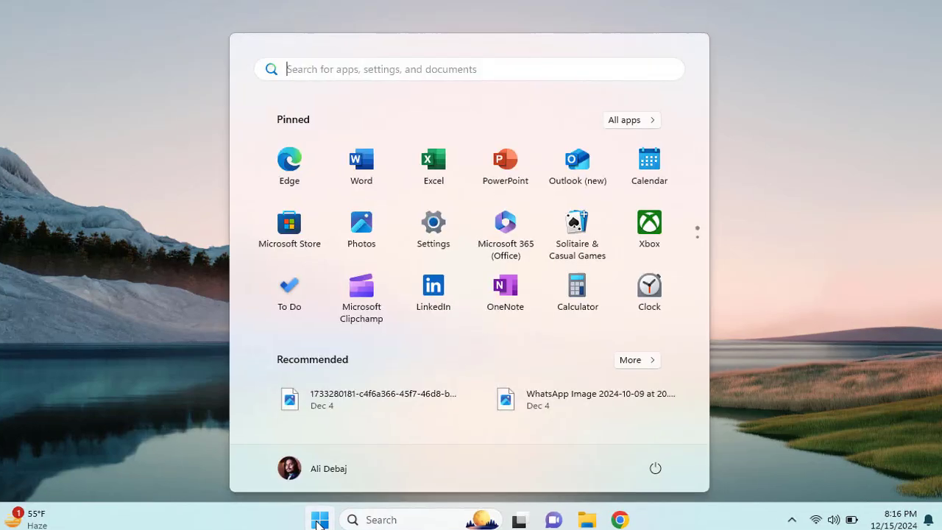
pyautogui.write('task')
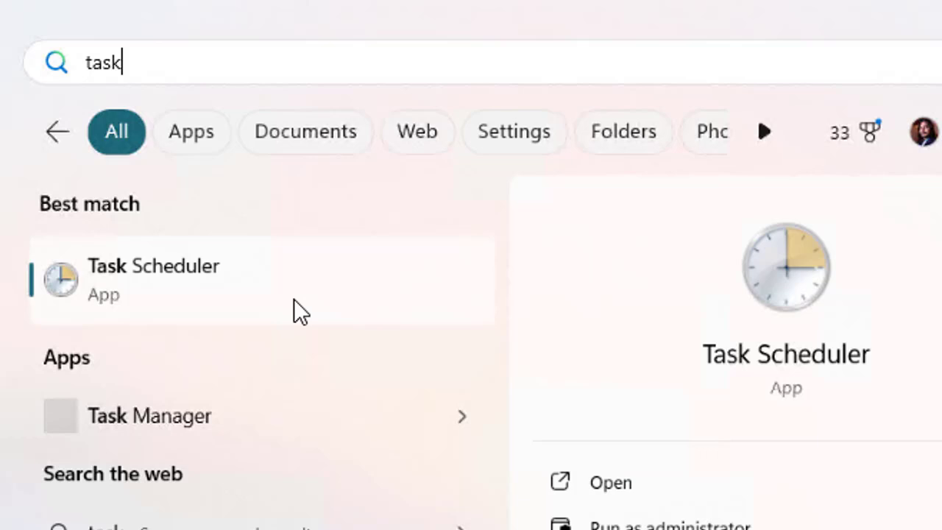
pyautogui.click(245, 290)
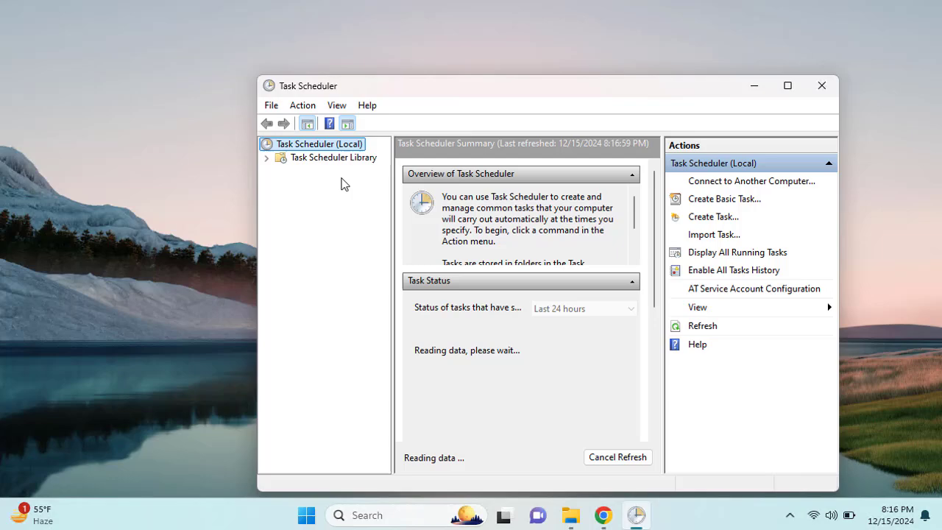
# Step: Drag the Task Scheduler window up toward the top-left of the screen
pyautogui.moveTo(433, 94); pyautogui.dragTo(350, 65)
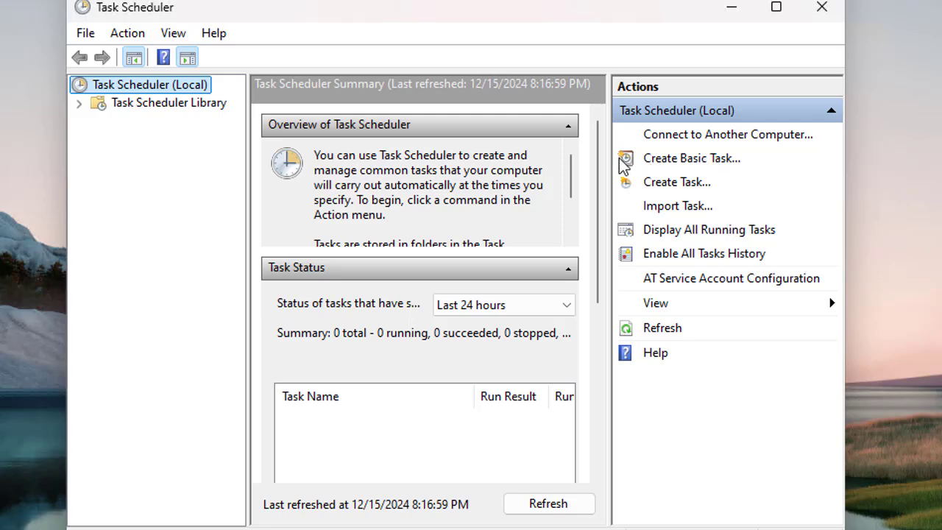
# Step: Look over the Task Scheduler (Local) context menu, then launch Create Basic Task from the Actions pane
pyautogui.rightClick(162, 87)
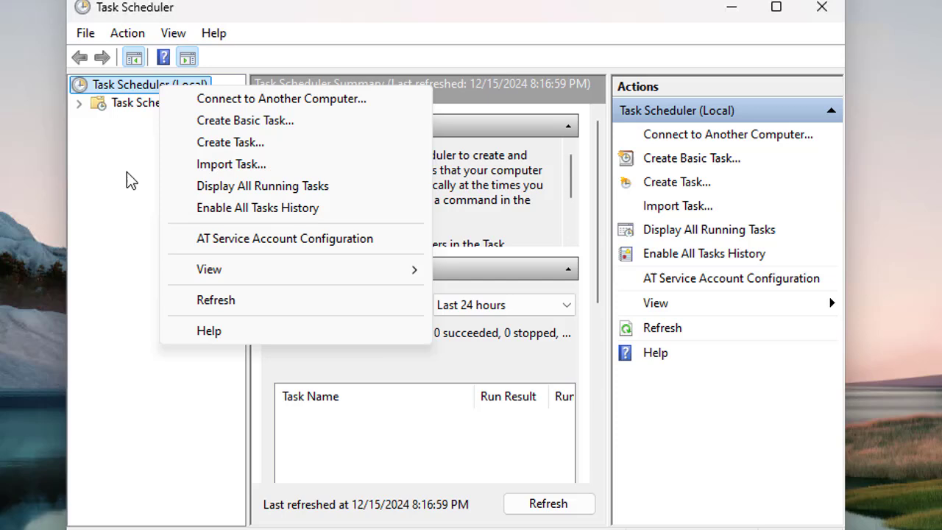
pyautogui.click(126, 174)
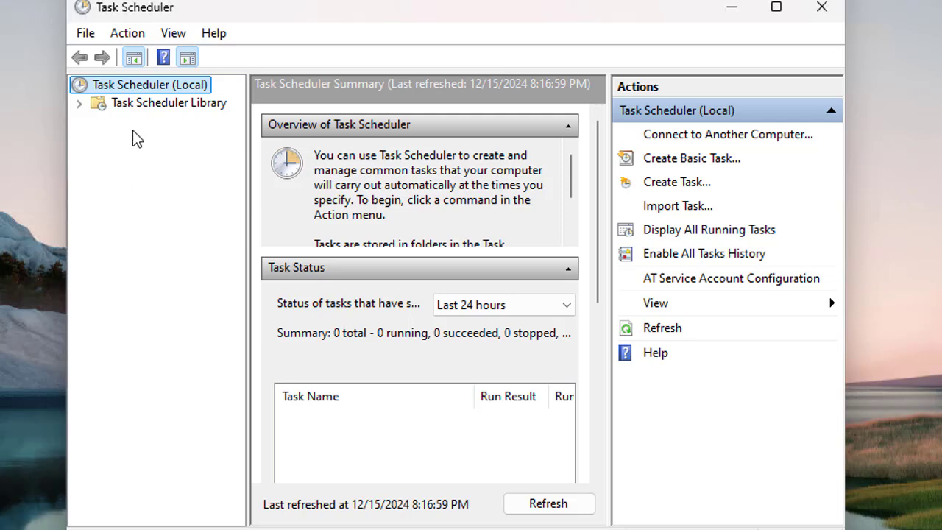
pyautogui.rightClick(160, 91)
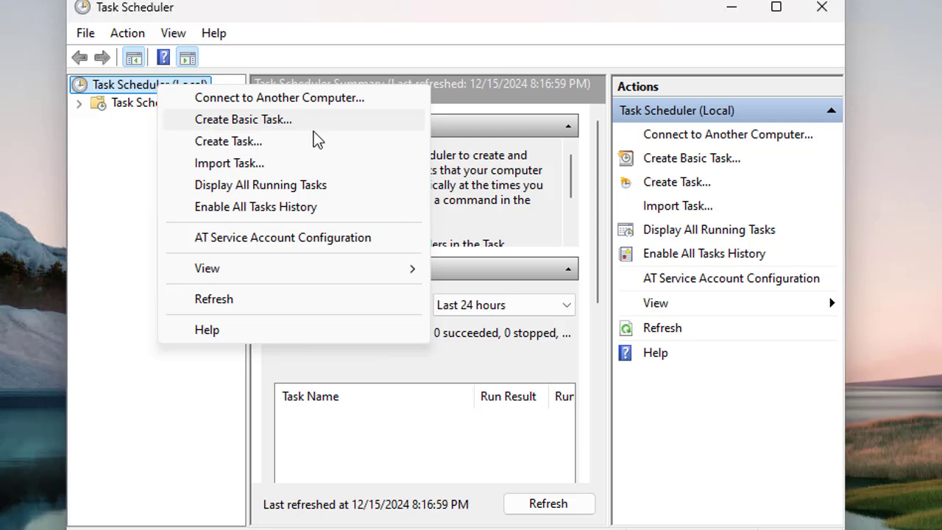
pyautogui.click(648, 35)
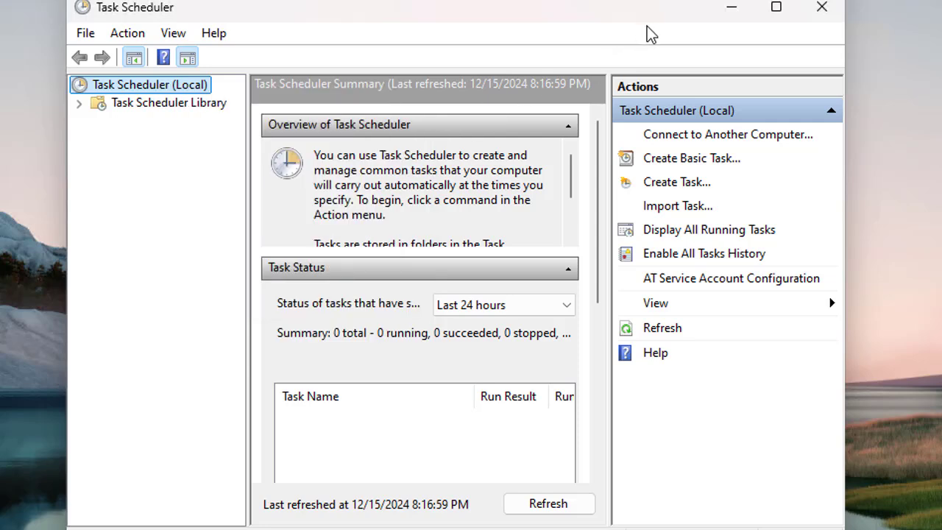
pyautogui.click(681, 160)
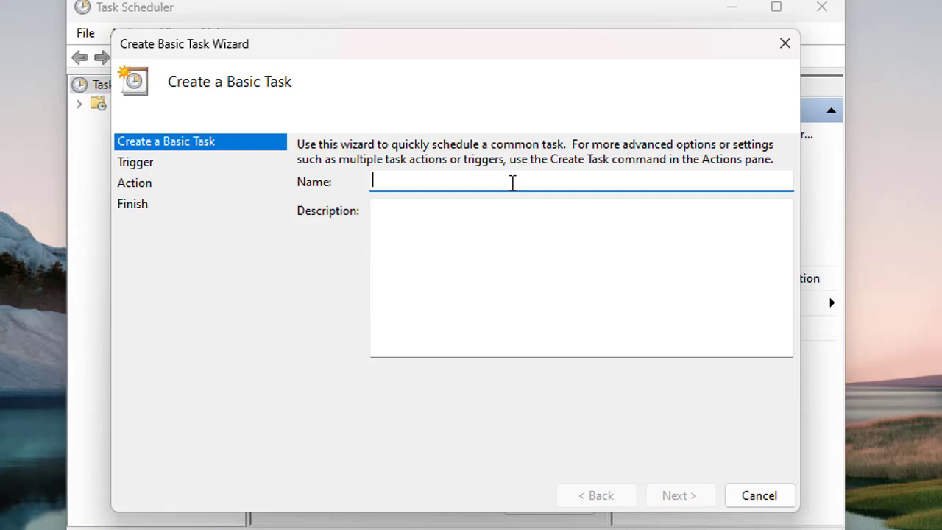
# Step: Name the basic task 'Jss-test' and advance to the trigger step
pyautogui.write('Jss-te')
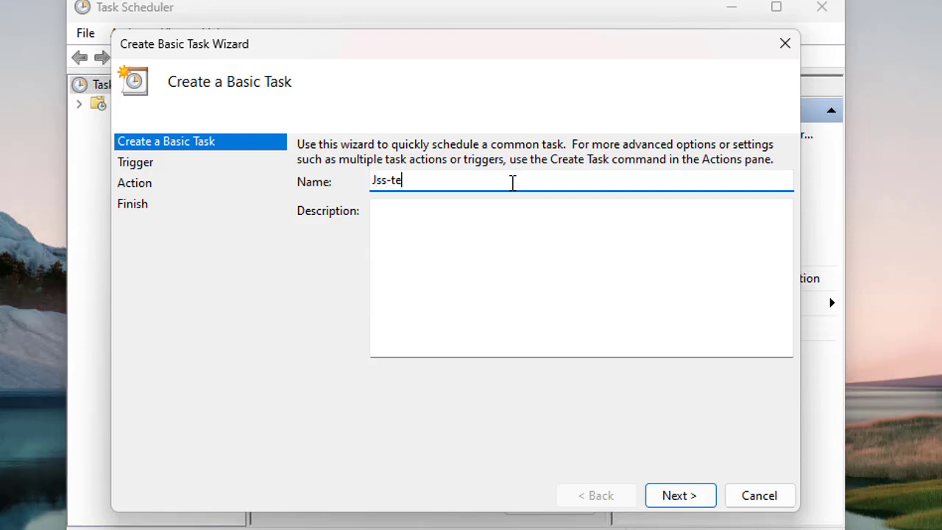
pyautogui.write('st')
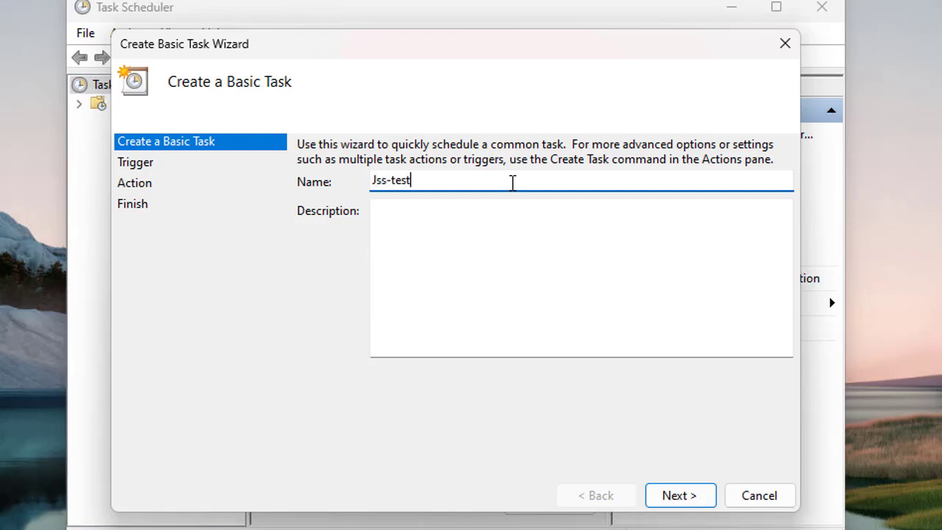
pyautogui.click(673, 494)
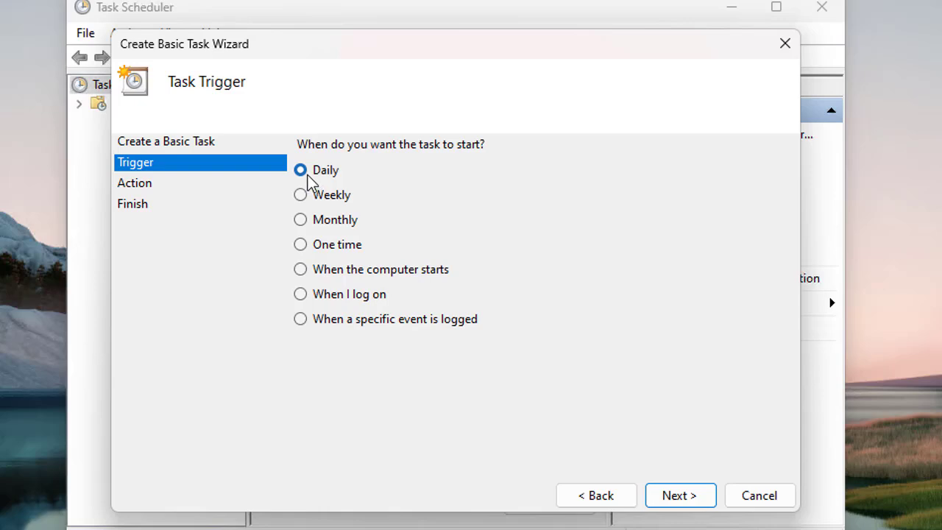
# Step: Keep the Daily trigger, starting 12/15/2024 at 8:24:53 PM and recurring every 1 day
pyautogui.click(687, 496)
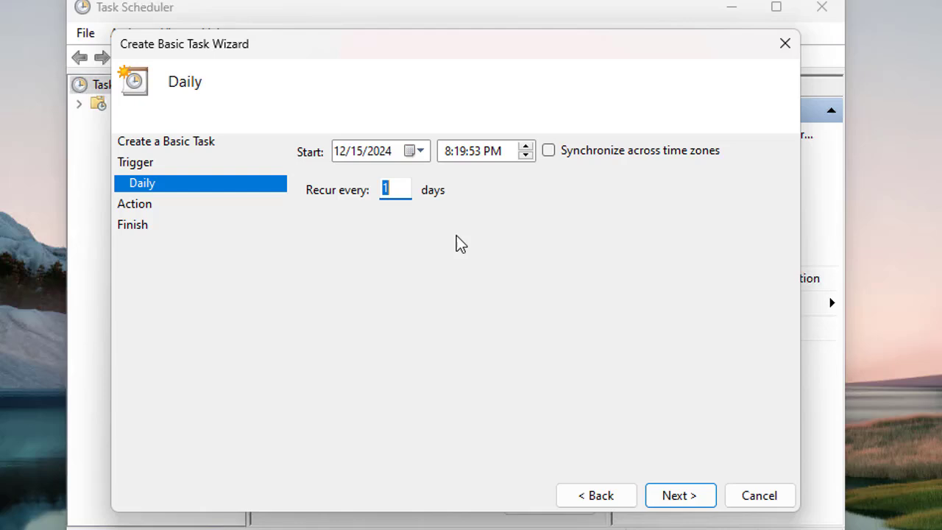
pyautogui.click(403, 190)
pyautogui.click(465, 153)
pyautogui.write('25')
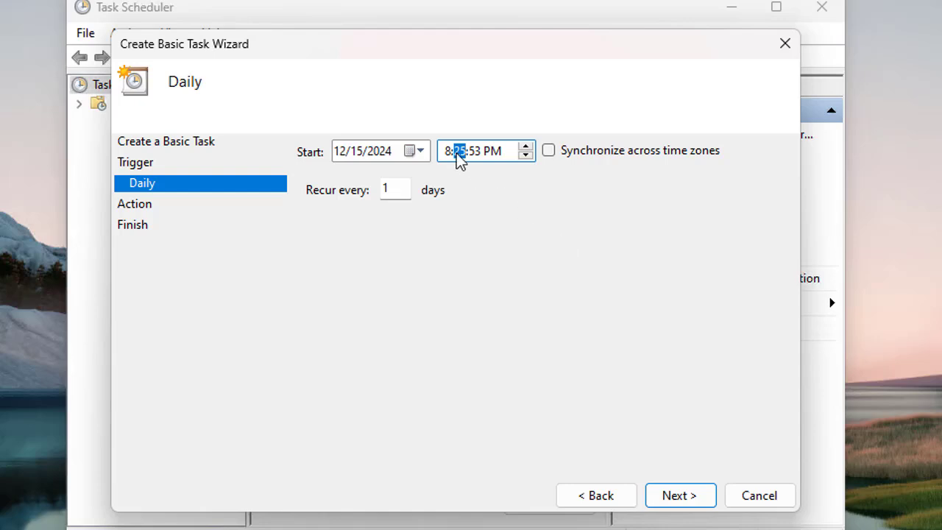
pyautogui.write('24')
# Step: Choose Start a program as the task's action and reach the program details page
pyautogui.click(693, 506)
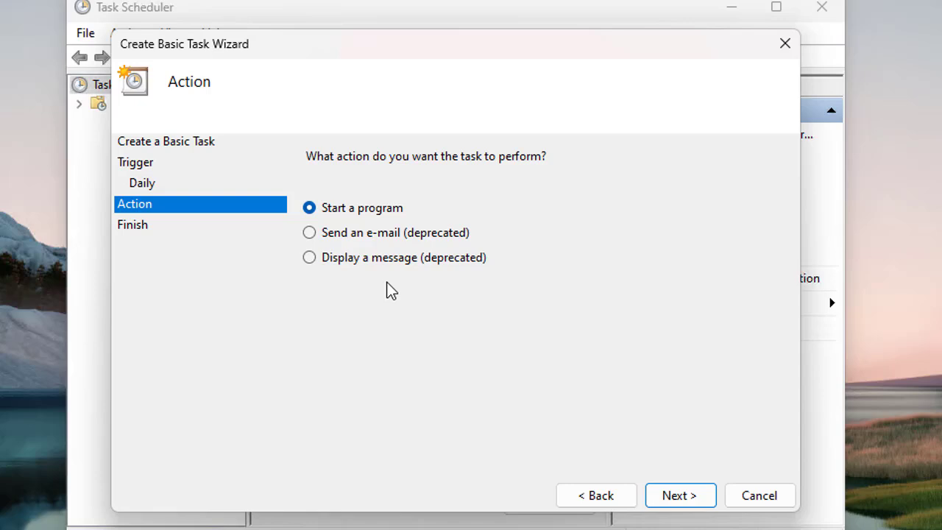
pyautogui.click(317, 259)
pyautogui.click(317, 209)
pyautogui.click(695, 503)
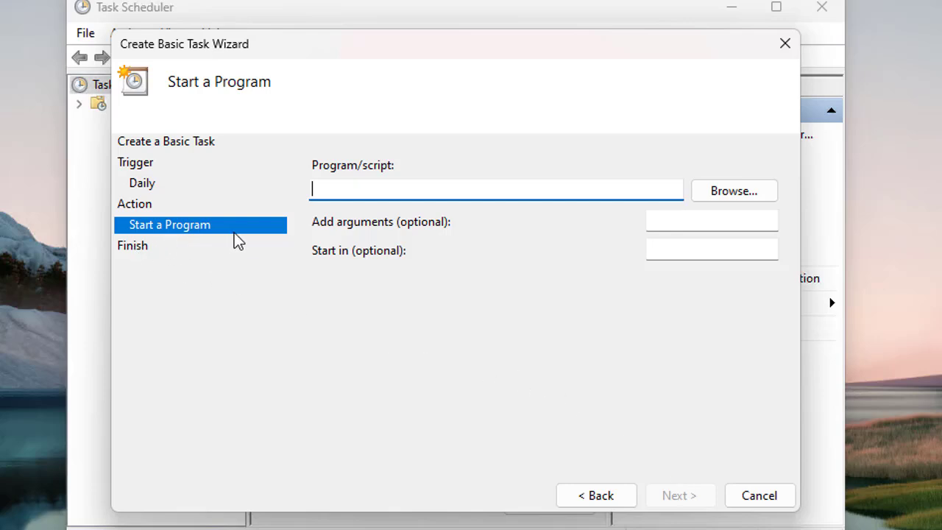
pyautogui.click(738, 193)
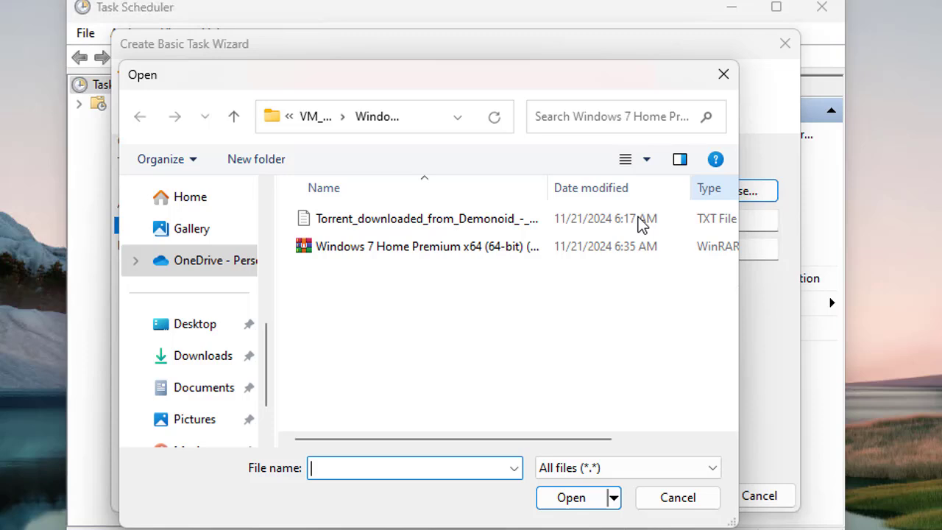
pyautogui.click(676, 498)
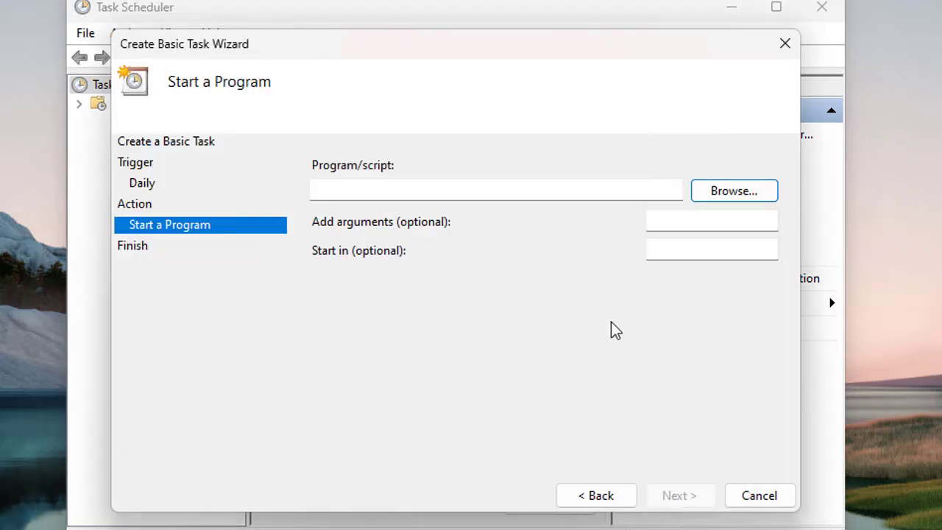
pyautogui.click(605, 496)
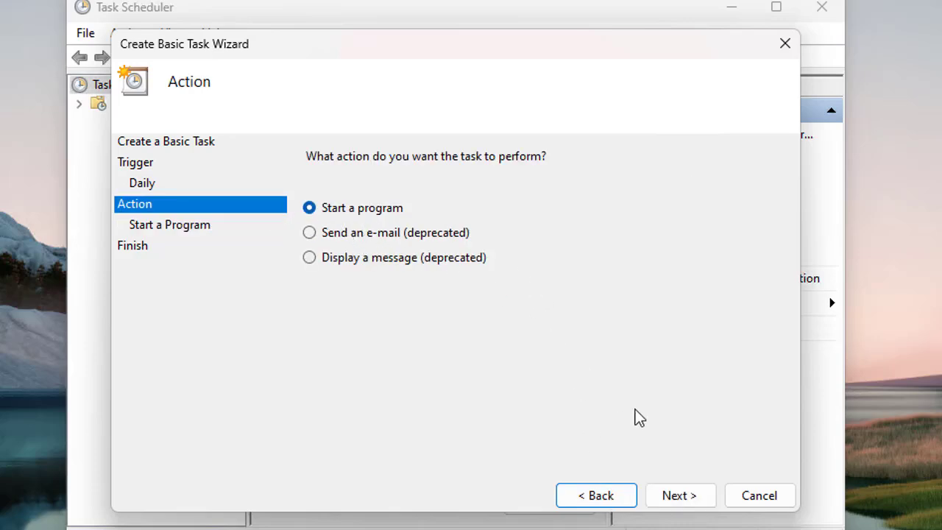
pyautogui.click(672, 493)
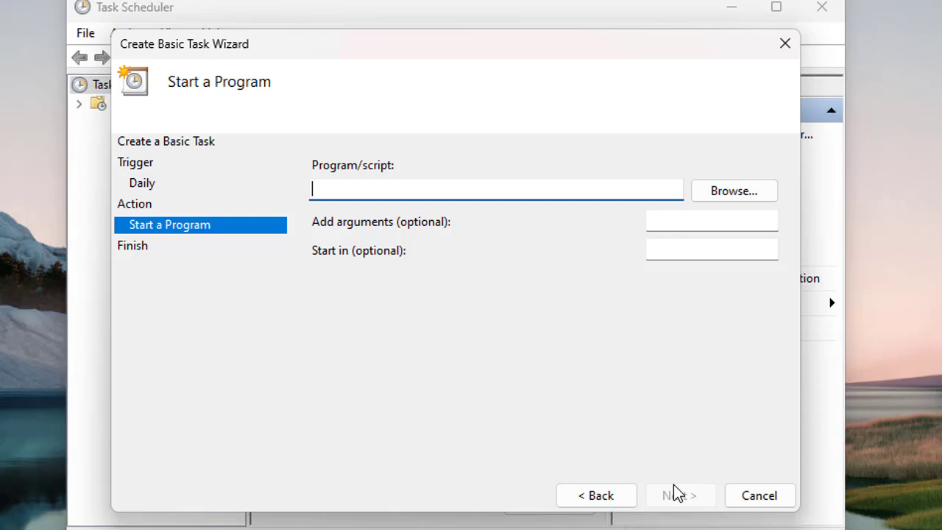
# Step: Browse to the Desktop and set Study4Exam.exe as the program to run
pyautogui.click(725, 193)
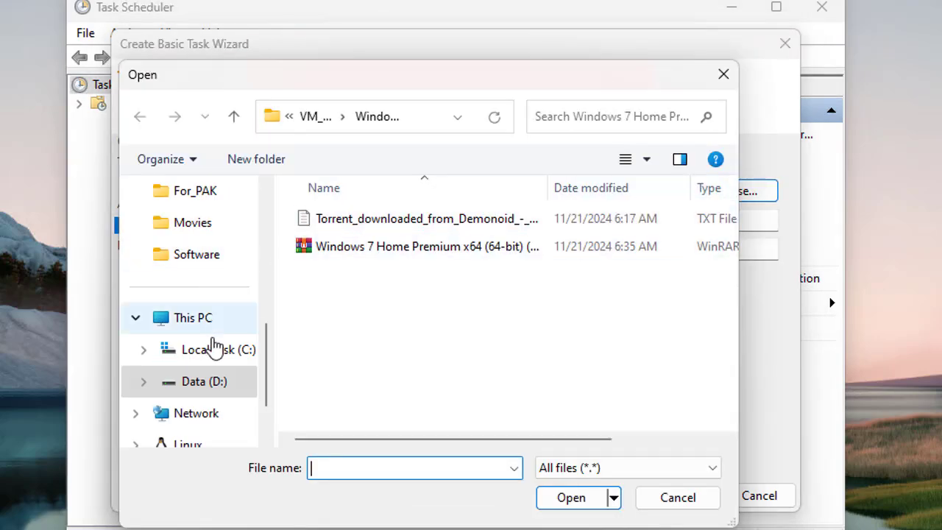
pyautogui.scroll(5, 217, 346)
pyautogui.scroll(-3, 210, 309)
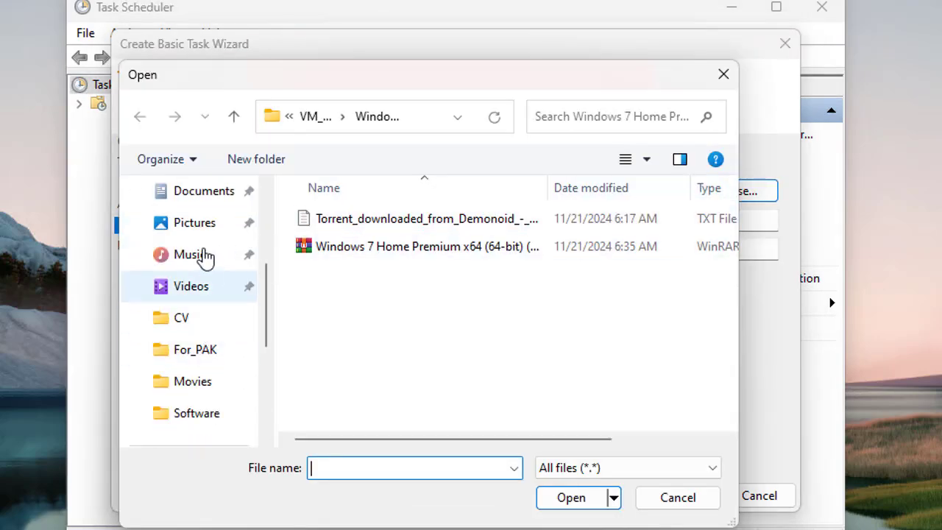
pyautogui.scroll(3, 202, 236)
pyautogui.click(194, 324)
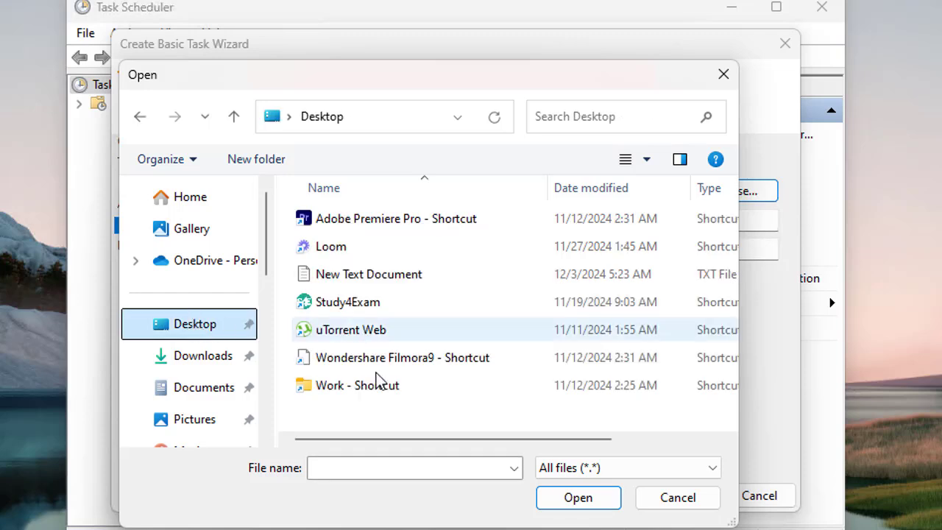
pyautogui.click(344, 306)
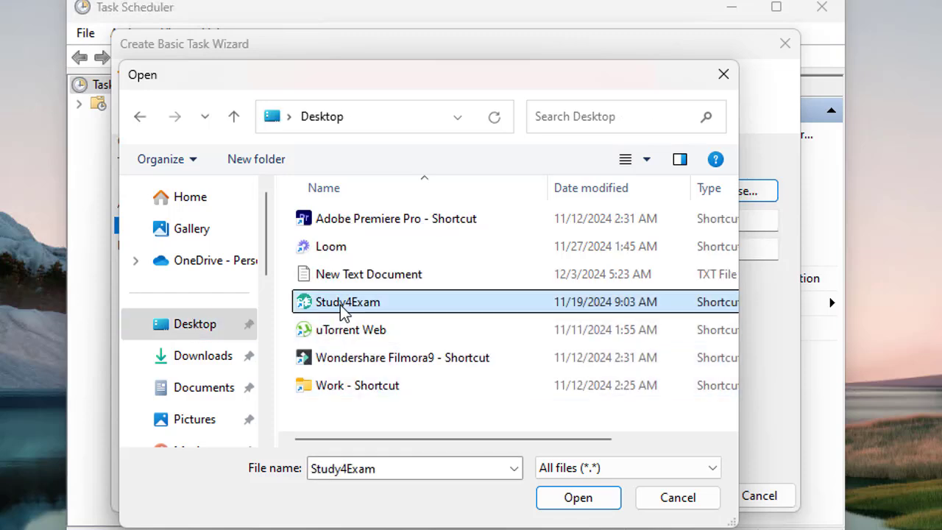
pyautogui.click(578, 497)
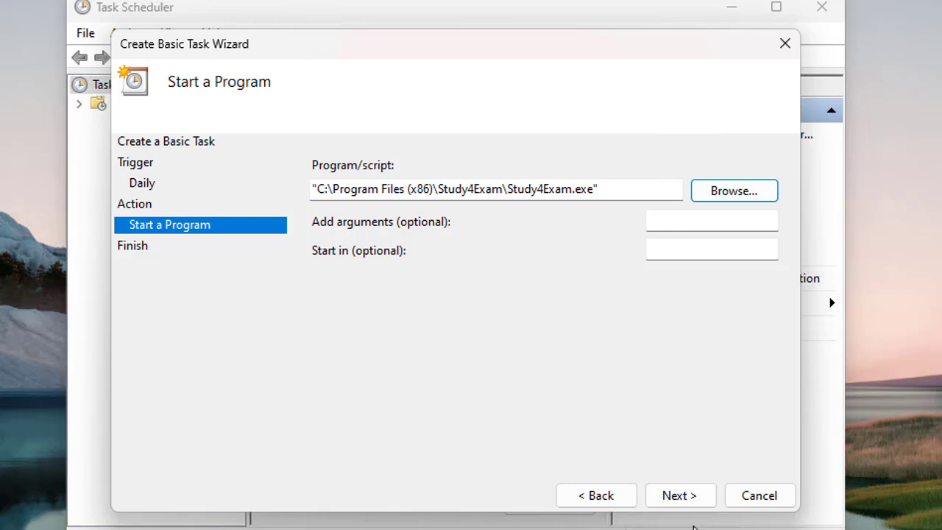
# Step: Review the wizard pages, then finish creating Jss-test with its Properties dialog set to open
pyautogui.click(679, 495)
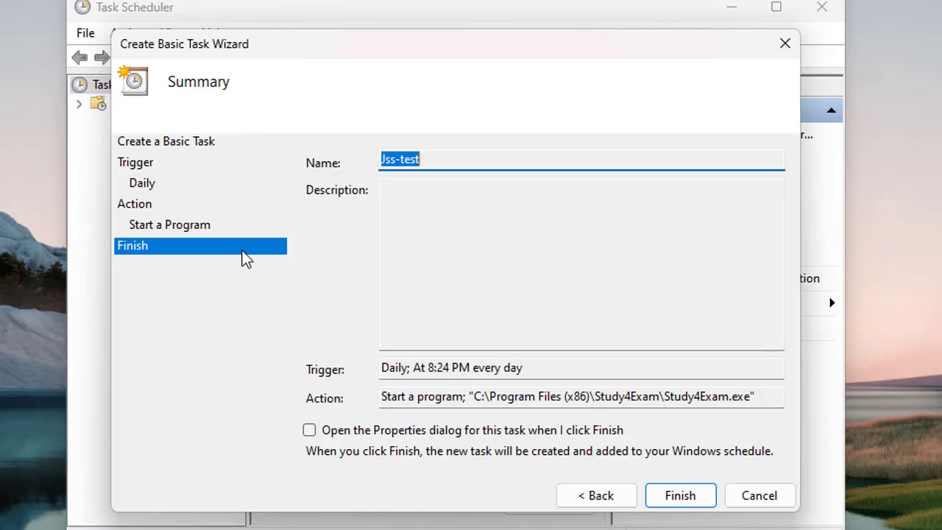
pyautogui.click(598, 496)
pyautogui.click(599, 496)
pyautogui.click(598, 496)
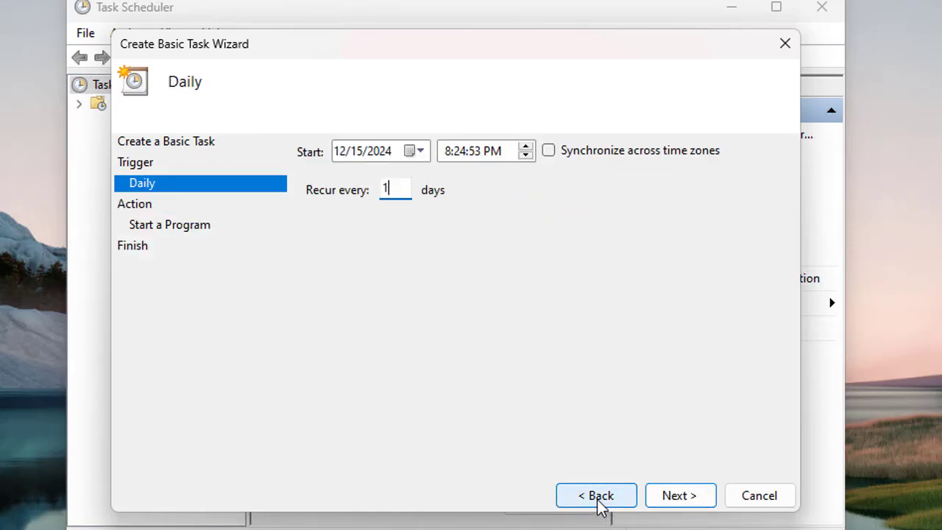
pyautogui.click(696, 504)
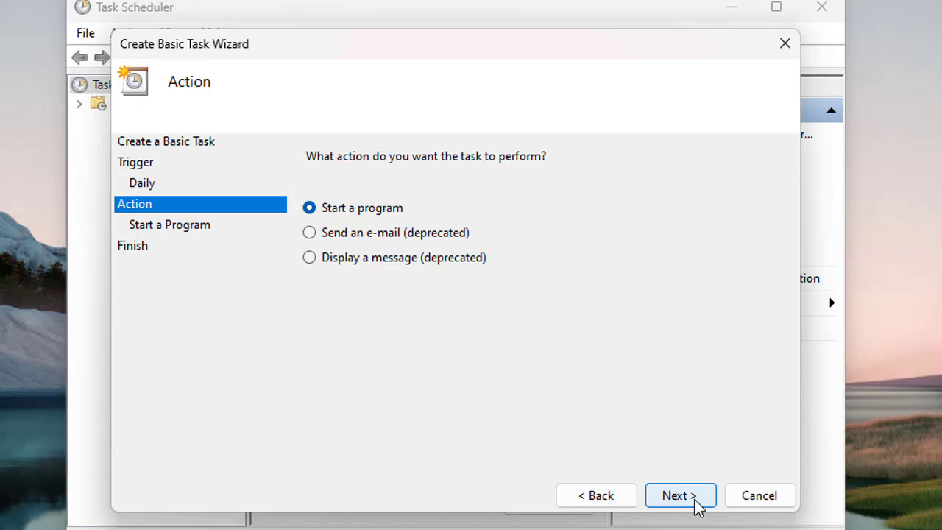
pyautogui.click(695, 503)
pyautogui.click(690, 501)
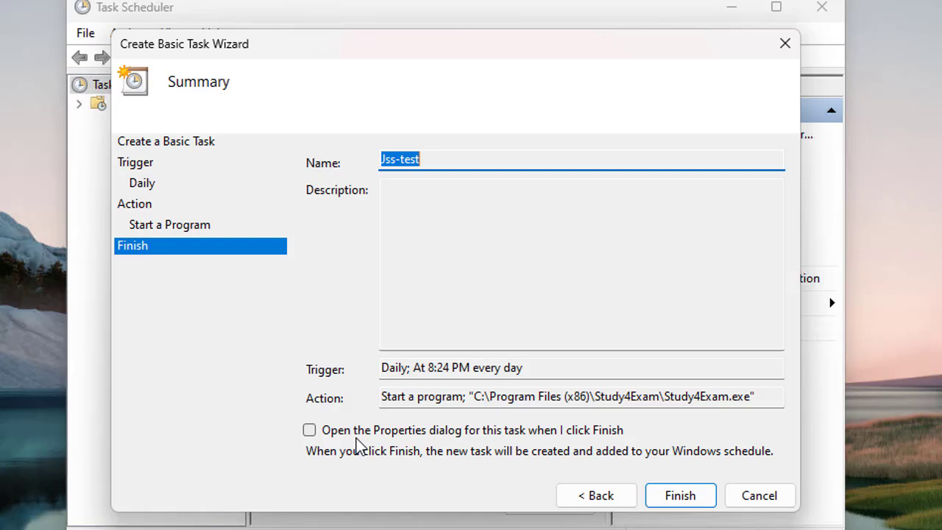
pyautogui.click(551, 430)
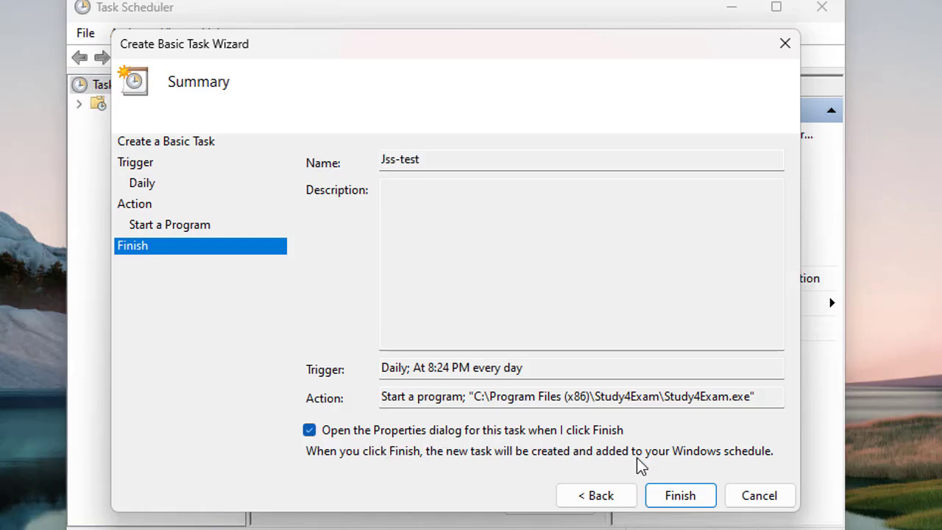
pyautogui.click(679, 496)
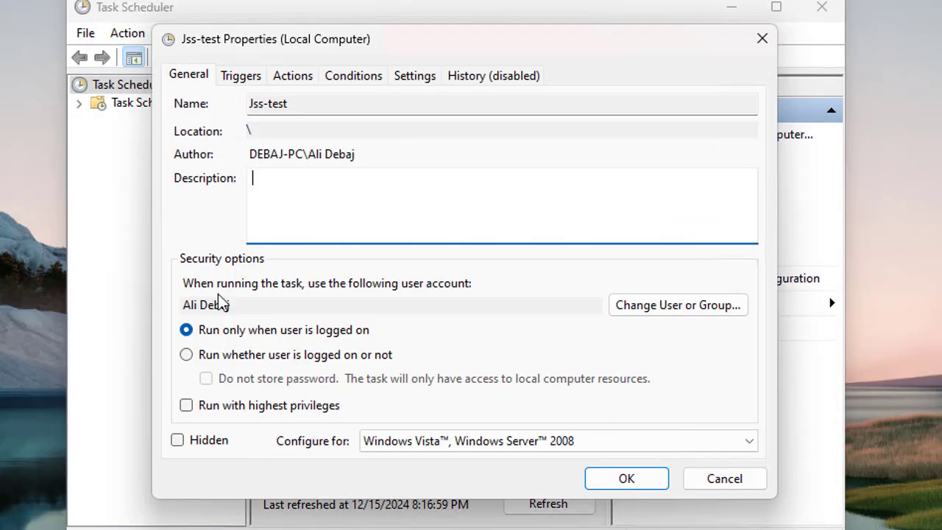
# Step: Check Jss-test's Triggers, close its Properties unchanged, and refresh the scheduler summary
pyautogui.click(241, 76)
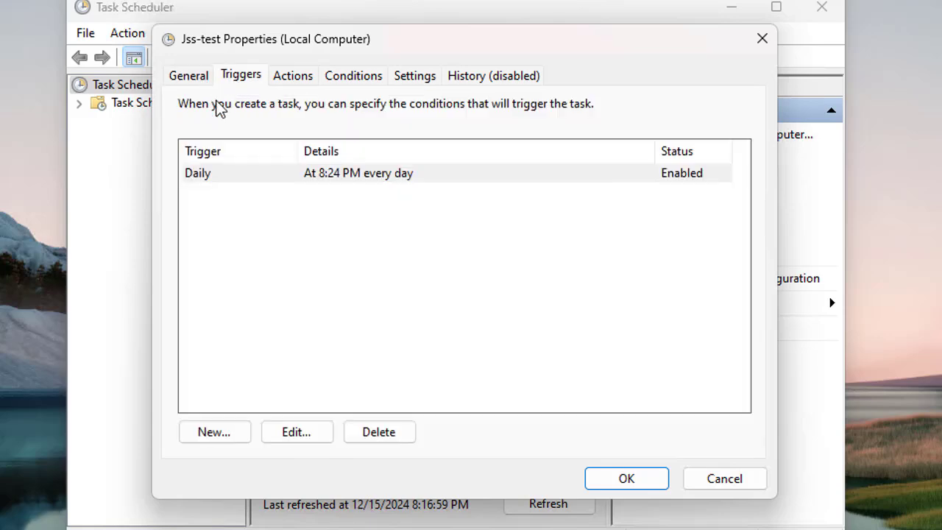
pyautogui.click(724, 480)
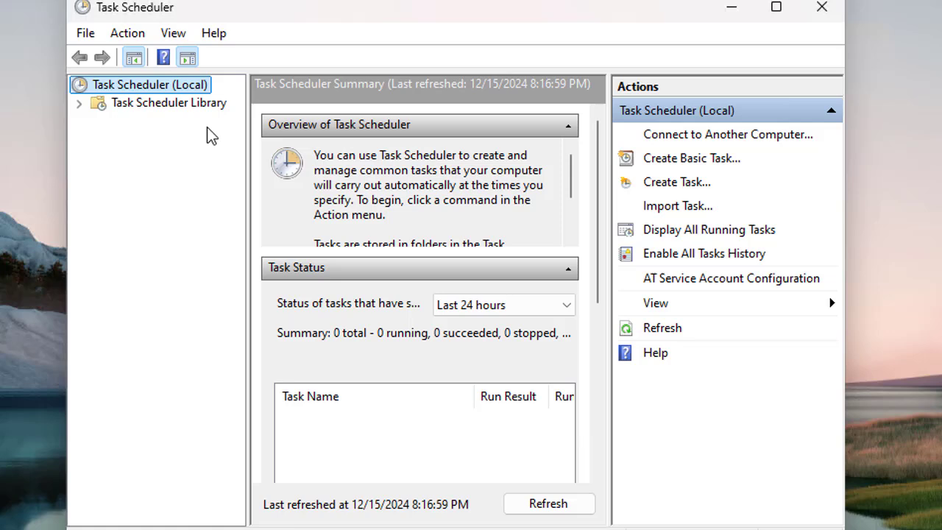
pyautogui.click(82, 105)
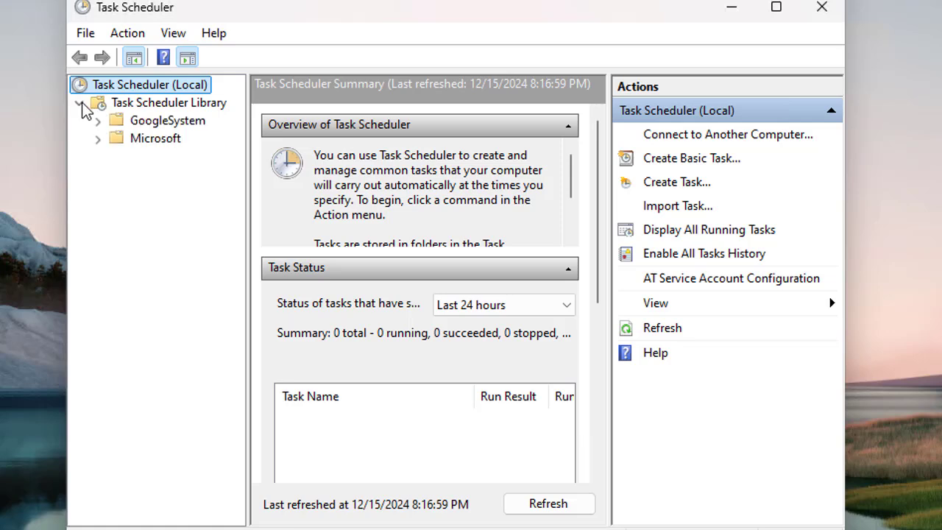
pyautogui.click(85, 106)
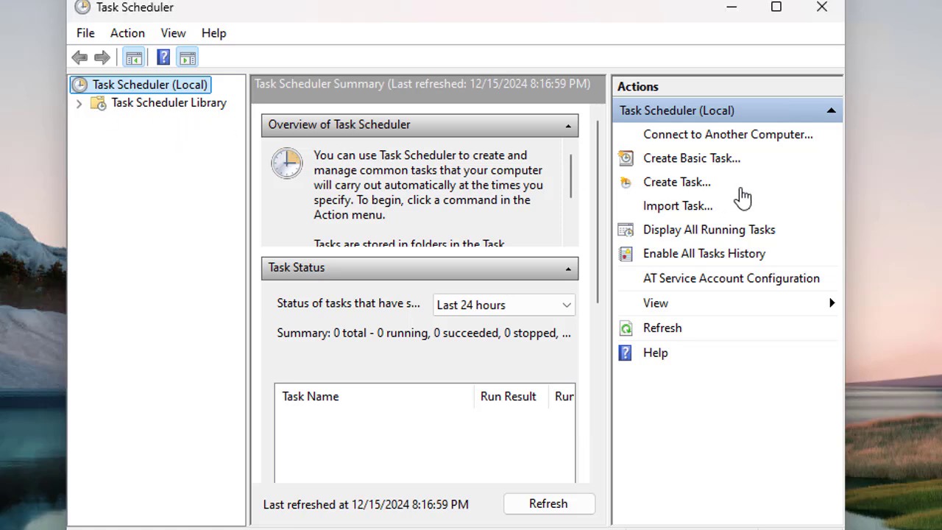
pyautogui.moveTo(571, 174); pyautogui.dragTo(573, 214)
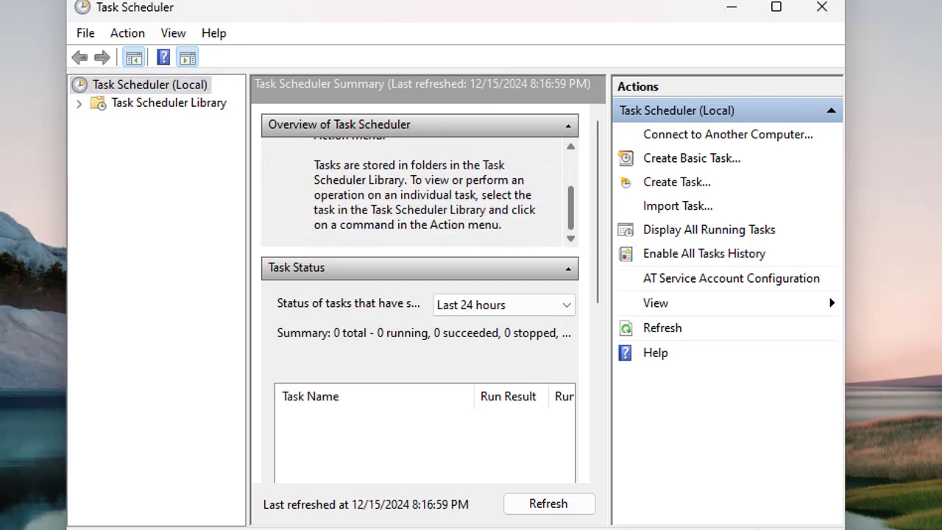
pyautogui.rightClick(124, 87)
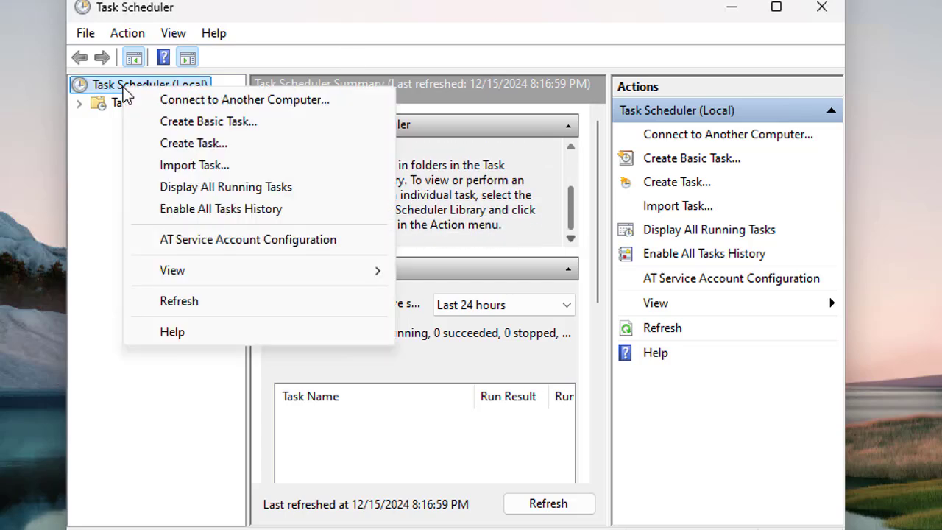
pyautogui.click(205, 298)
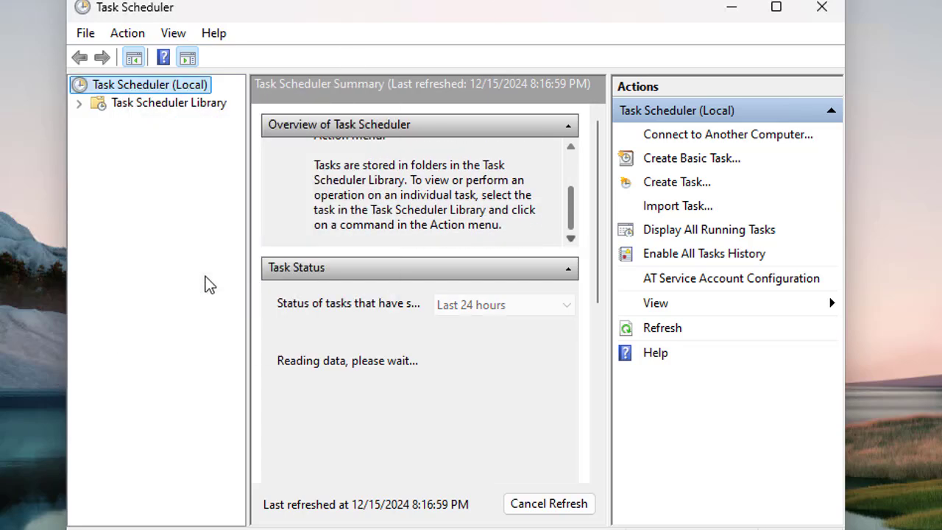
# Step: Expand the task library and peek into the Microsoft and GoogleSystem folders
pyautogui.click(85, 106)
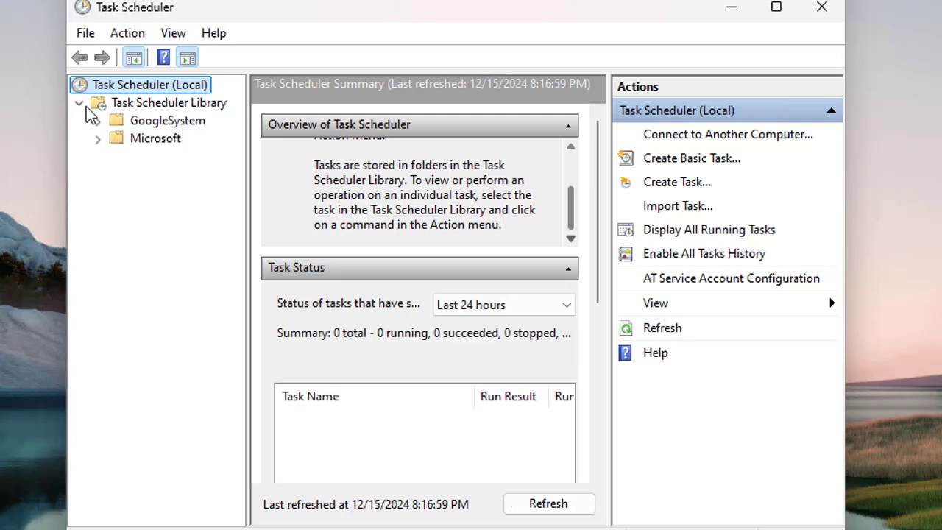
pyautogui.click(98, 139)
pyautogui.click(98, 138)
pyautogui.click(98, 121)
pyautogui.click(97, 122)
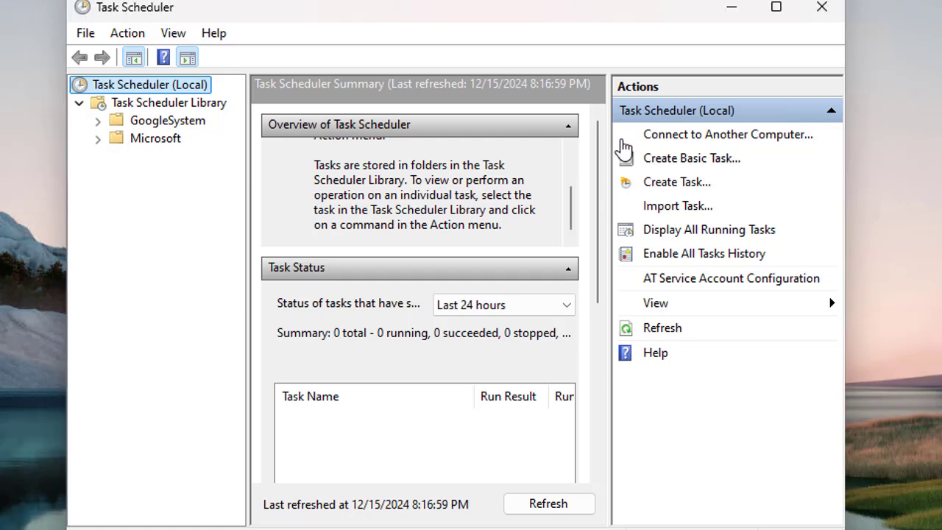
# Step: Refresh the task status data in the scheduler summary
pyautogui.scroll(-3, 538, 337)
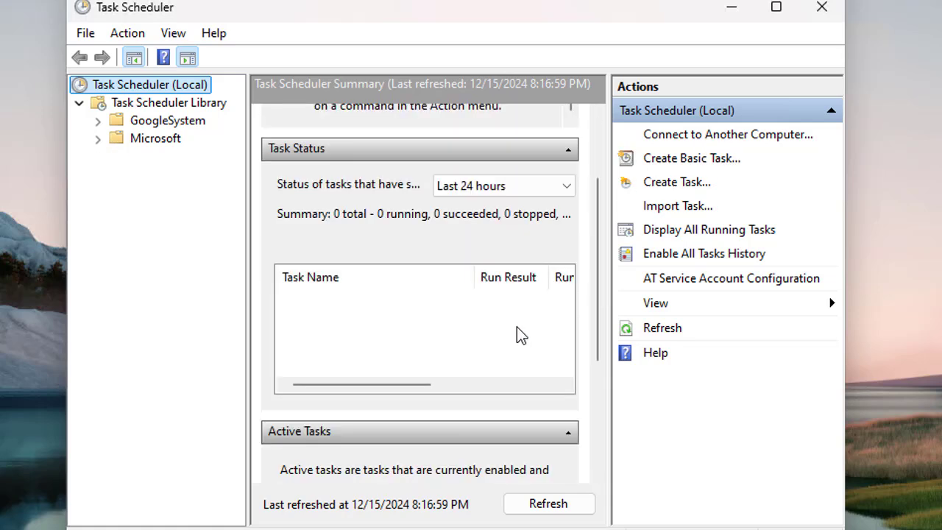
pyautogui.hscroll(2, 515, 326)
pyautogui.click(543, 515)
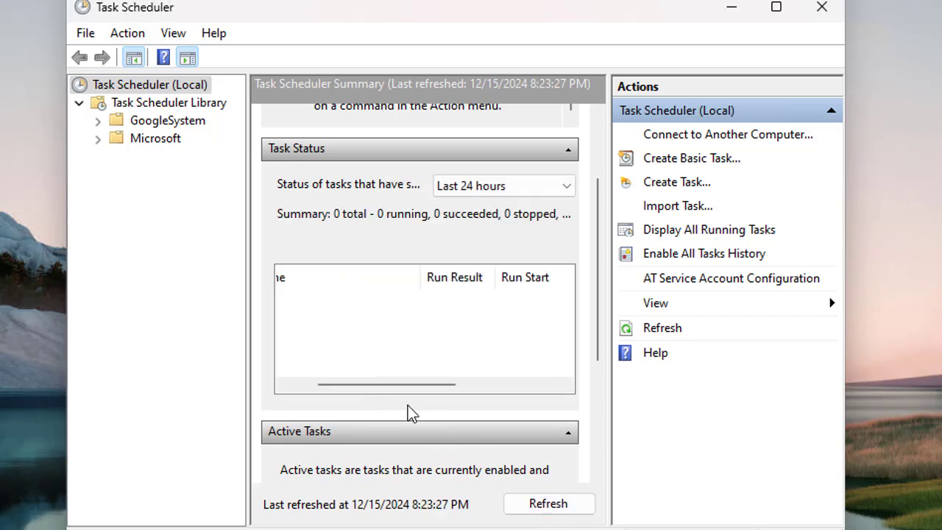
pyautogui.hscroll(-2, 325, 384)
pyautogui.scroll(1, 370, 431)
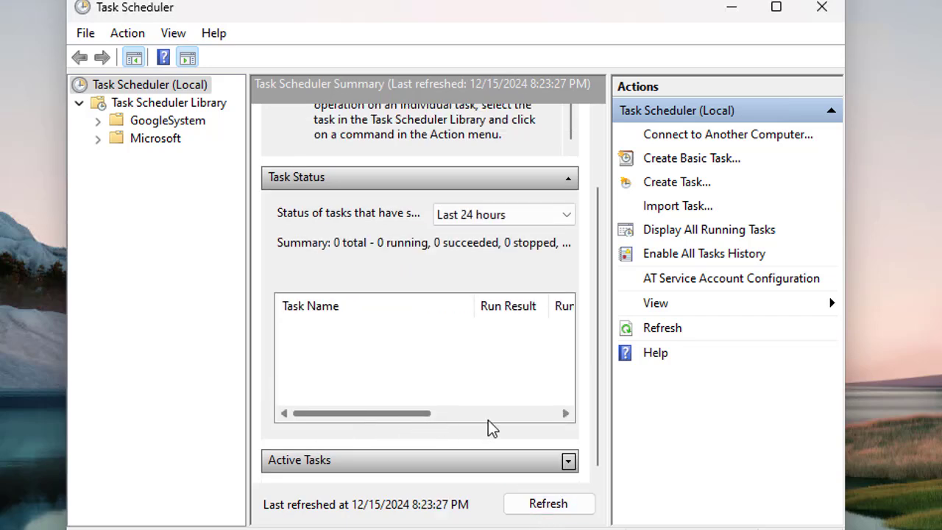
# Step: Expand Active Tasks, sort by next run time, and browse the 131 active tasks
pyautogui.click(528, 464)
pyautogui.click(519, 340)
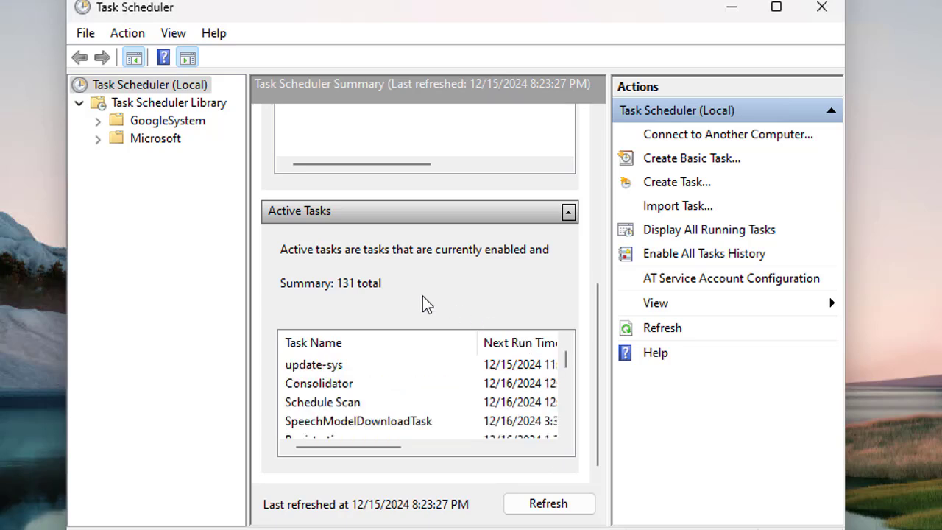
pyautogui.scroll(2, 408, 385)
pyautogui.scroll(-2, 403, 374)
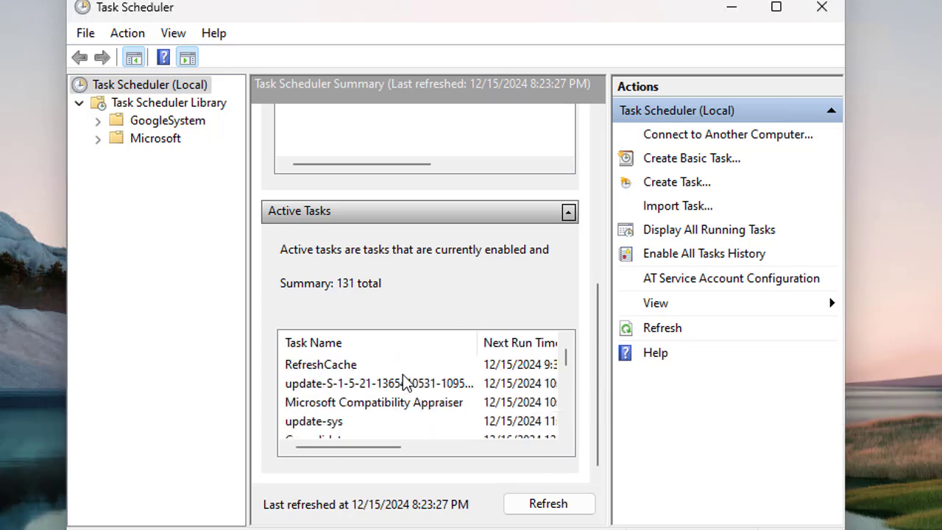
pyautogui.scroll(-10, 403, 375)
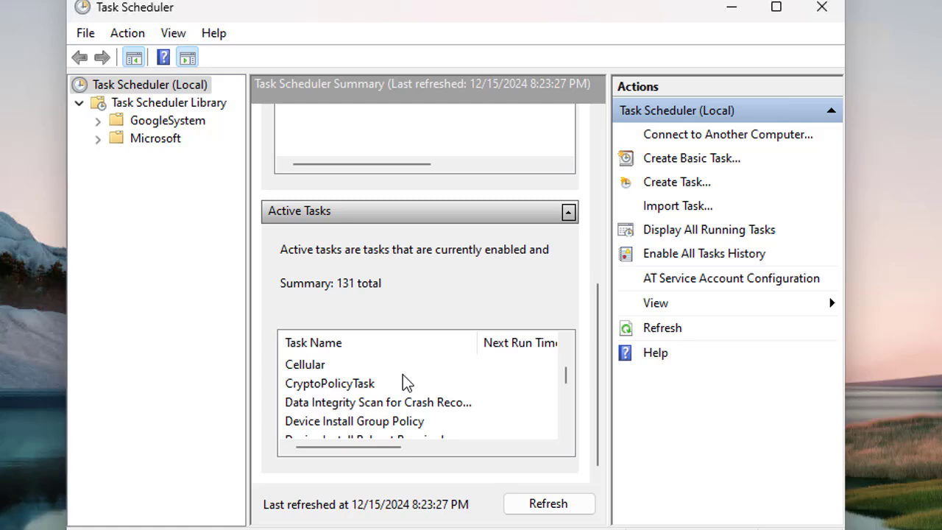
pyautogui.scroll(-15, 402, 374)
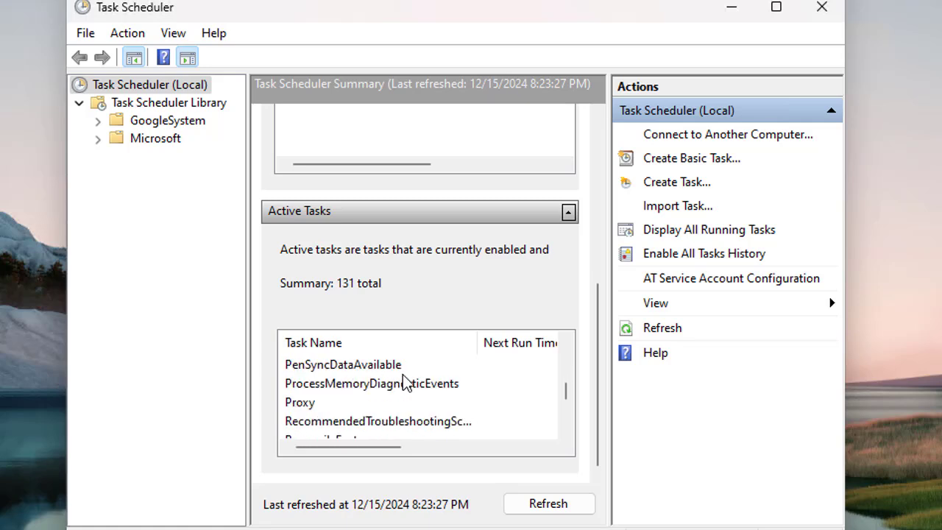
pyautogui.scroll(15, 402, 383)
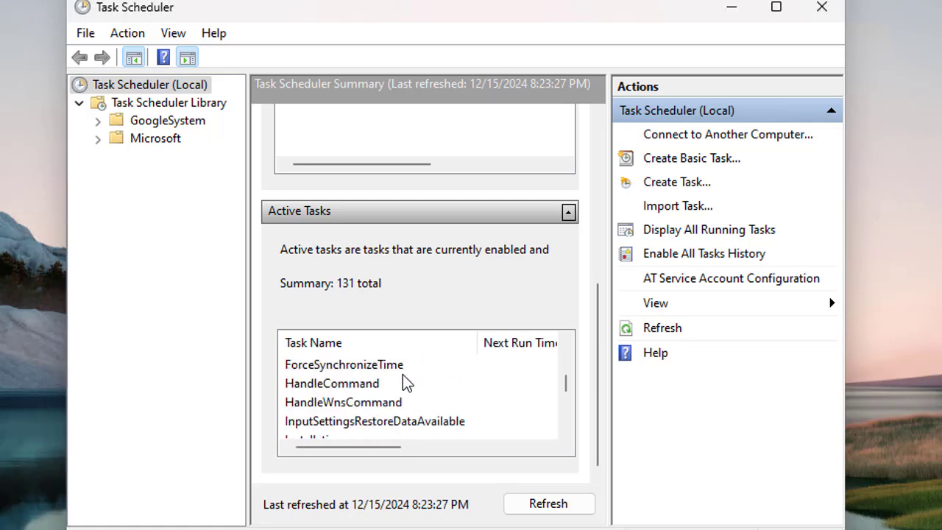
pyautogui.scroll(5, 403, 379)
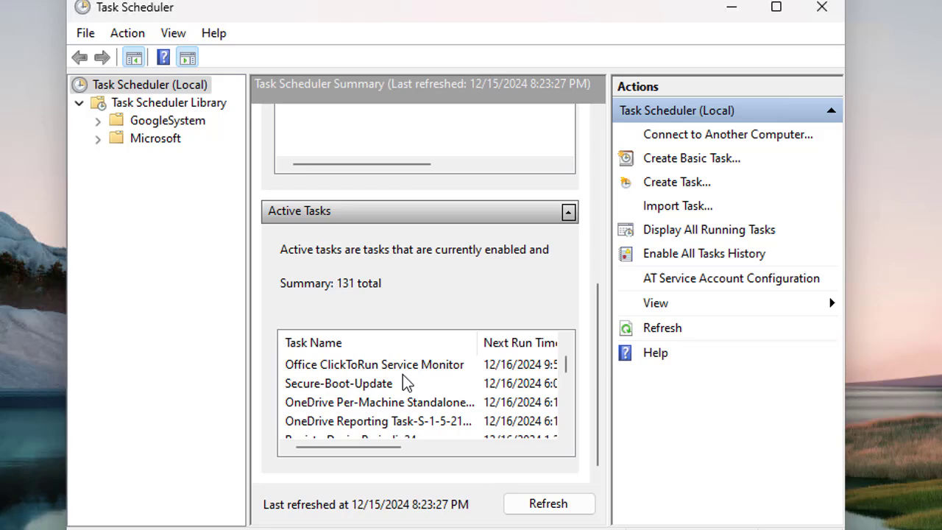
pyautogui.scroll(-10, 403, 382)
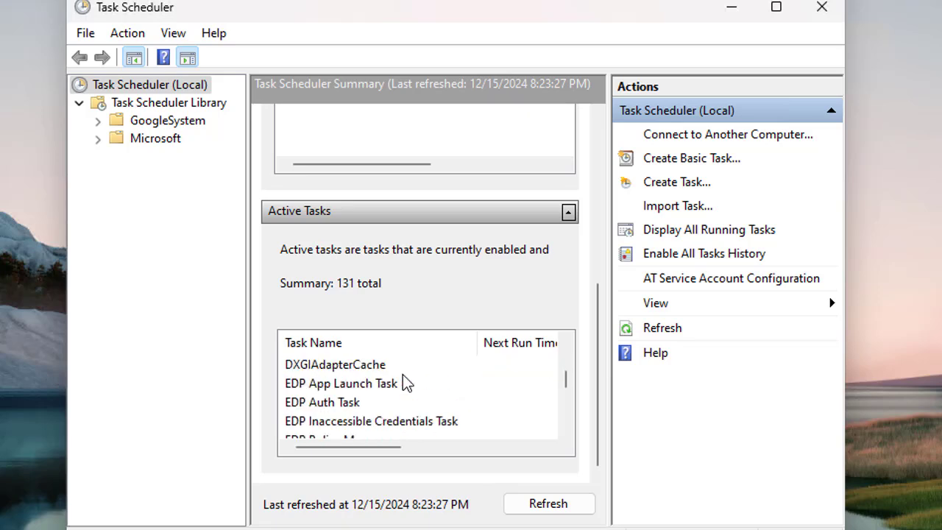
pyautogui.scroll(-12, 404, 383)
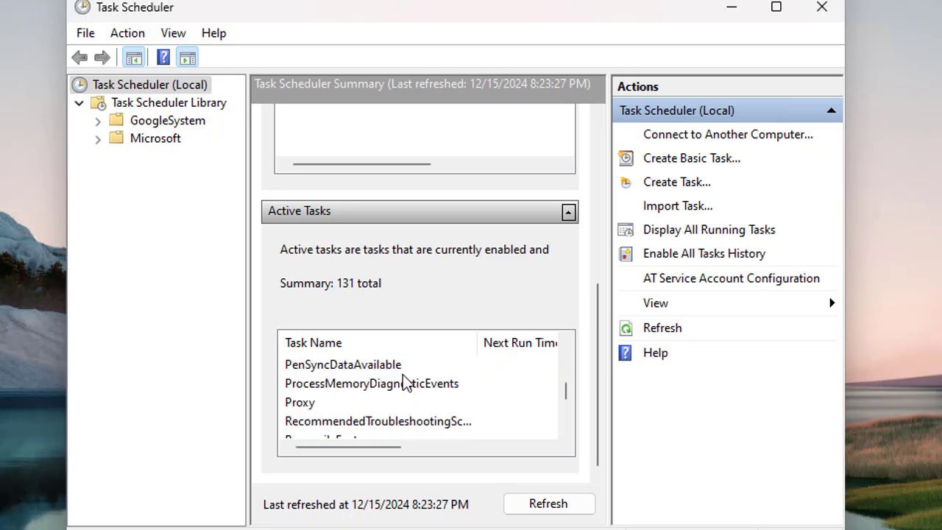
pyautogui.scroll(-10, 403, 373)
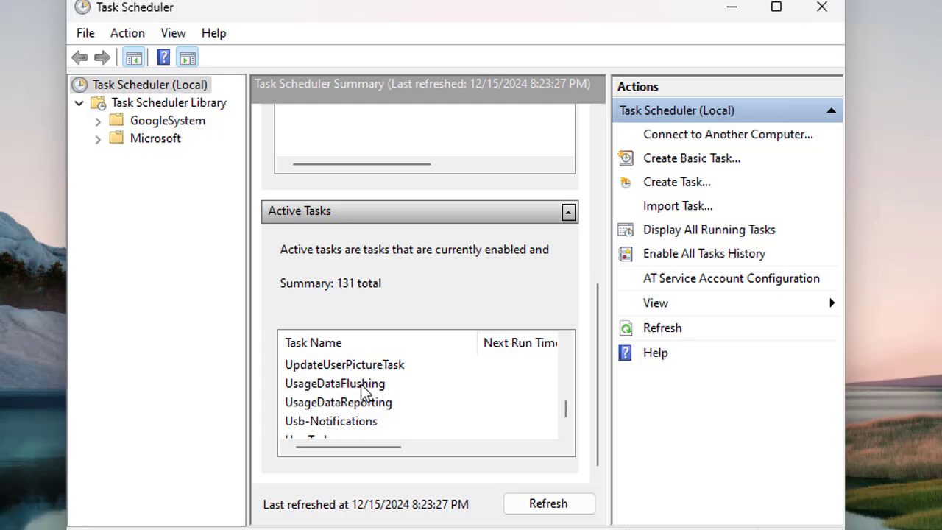
pyautogui.scroll(-4, 363, 390)
pyautogui.scroll(12, 360, 384)
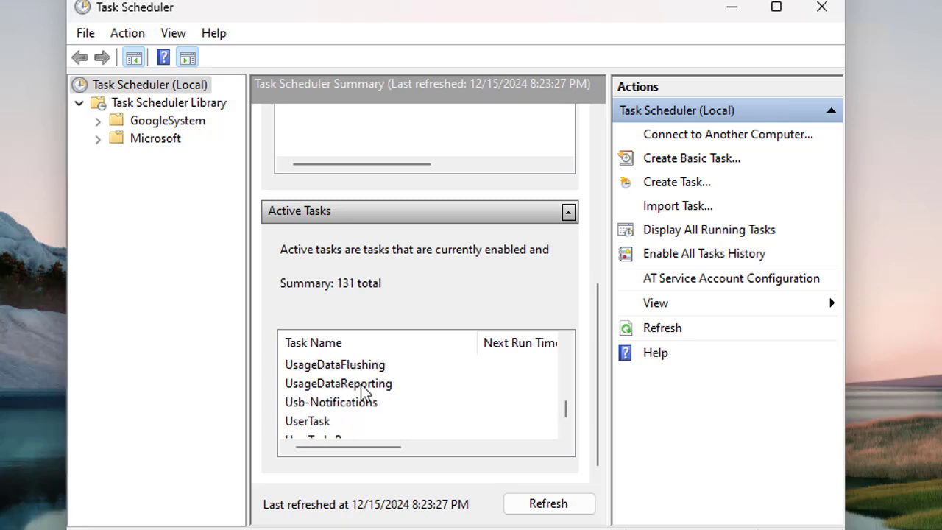
pyautogui.click(358, 383)
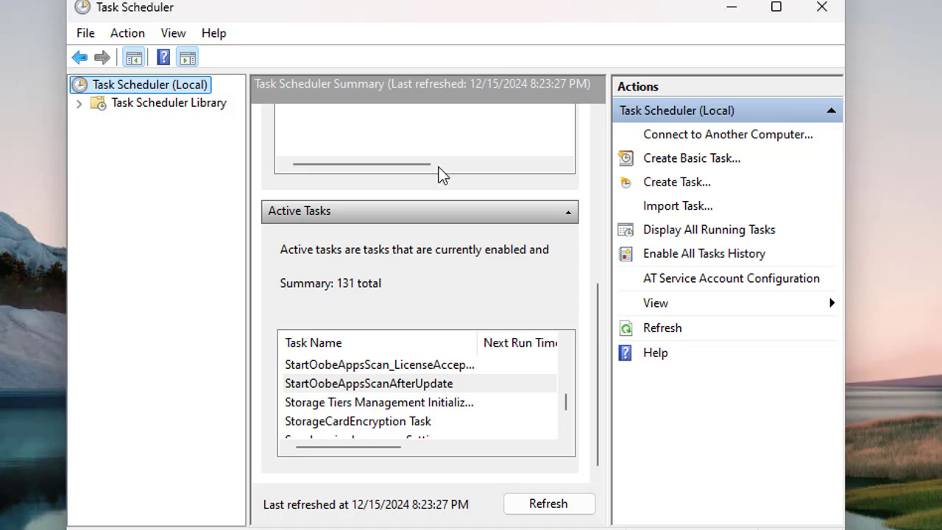
pyautogui.scroll(3, 554, 197)
# Step: Select Task Scheduler Library and view Jss-test's details with its 8:24 PM daily trigger
pyautogui.click(118, 107)
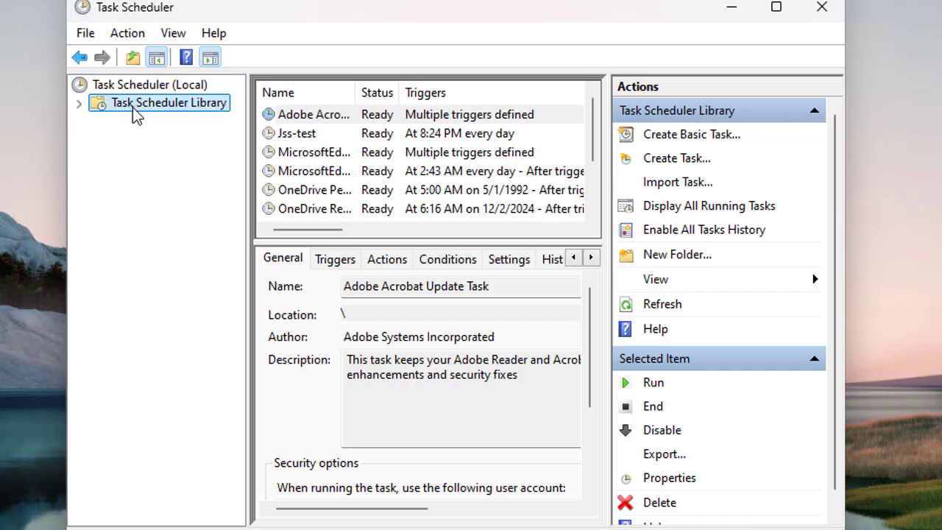
pyautogui.click(298, 138)
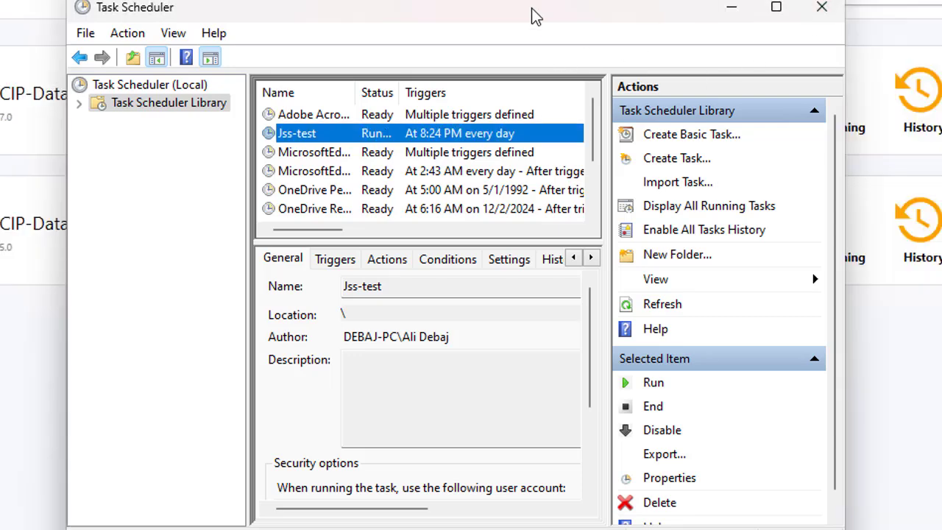
pyautogui.moveTo(387, 20); pyautogui.dragTo(417, 34)
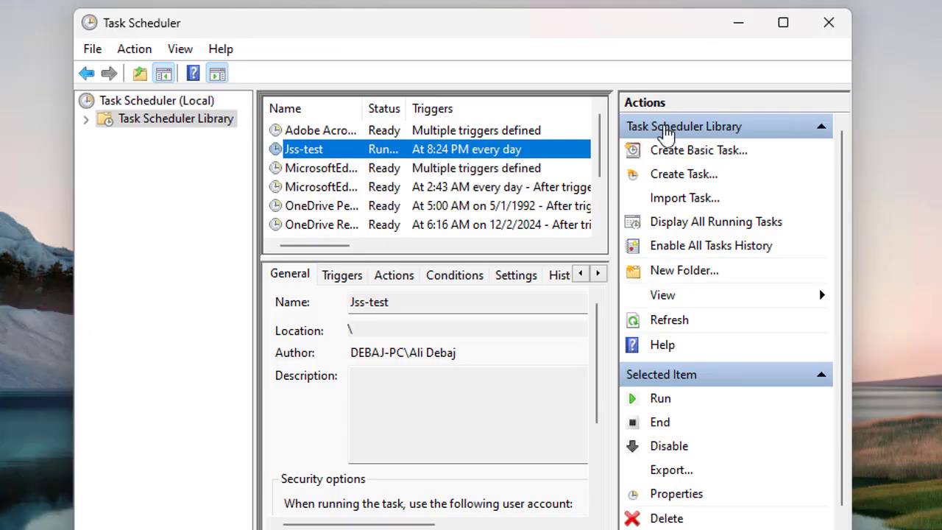
# Step: Run the Jss-test task immediately, then bring up its Properties dialog
pyautogui.rightClick(323, 151)
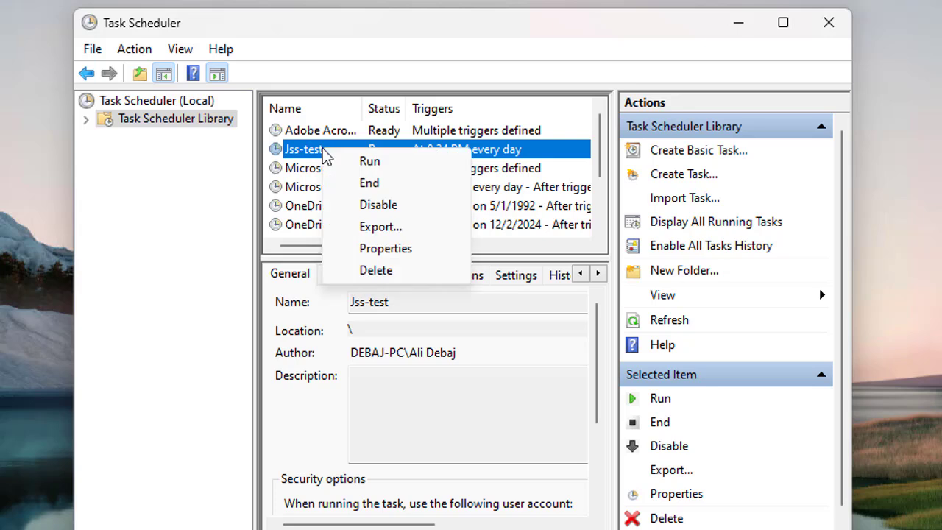
pyautogui.click(389, 165)
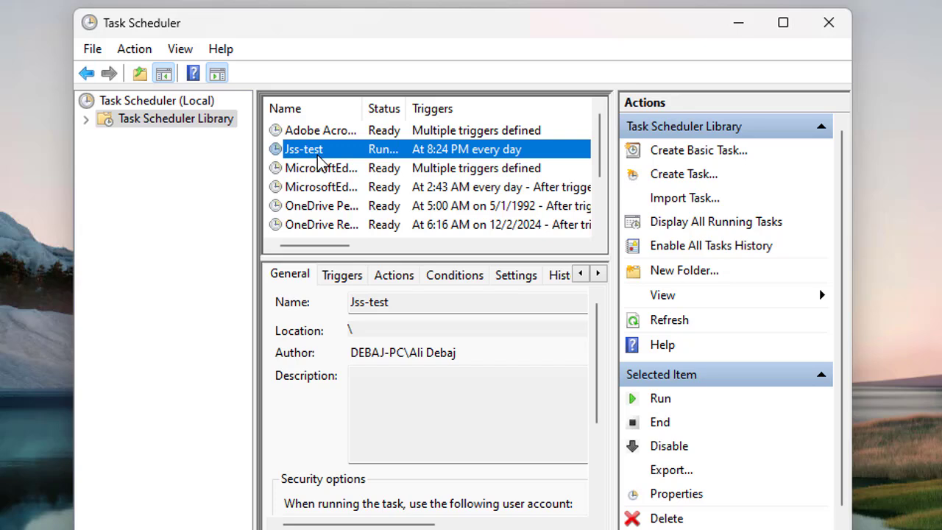
pyautogui.rightClick(386, 151)
pyautogui.click(446, 251)
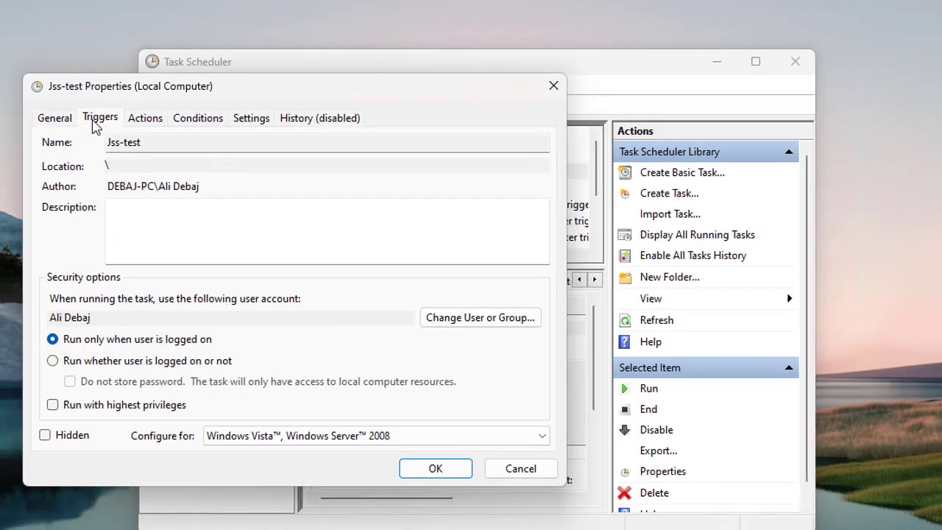
# Step: Edit the Jss-test Daily trigger to start at 8:27 PM and save the properties
pyautogui.click(95, 125)
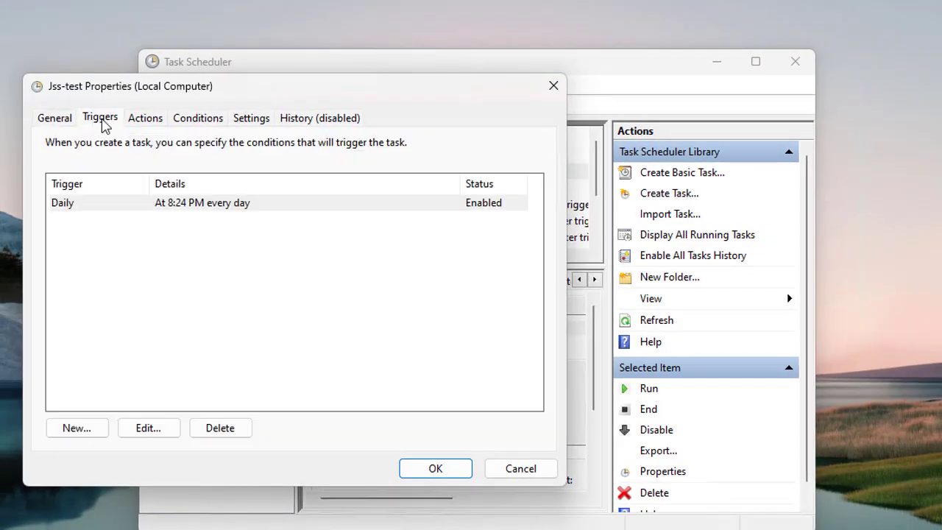
pyautogui.click(132, 431)
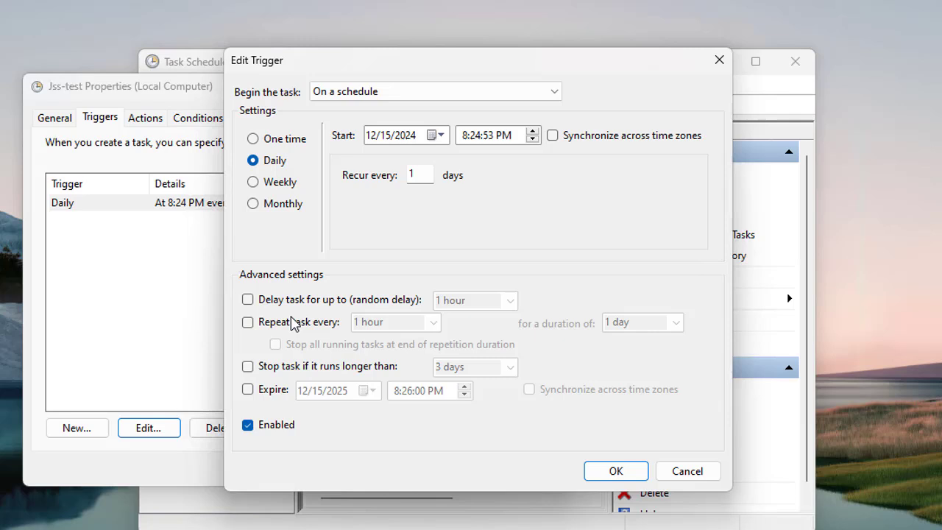
pyautogui.click(481, 135)
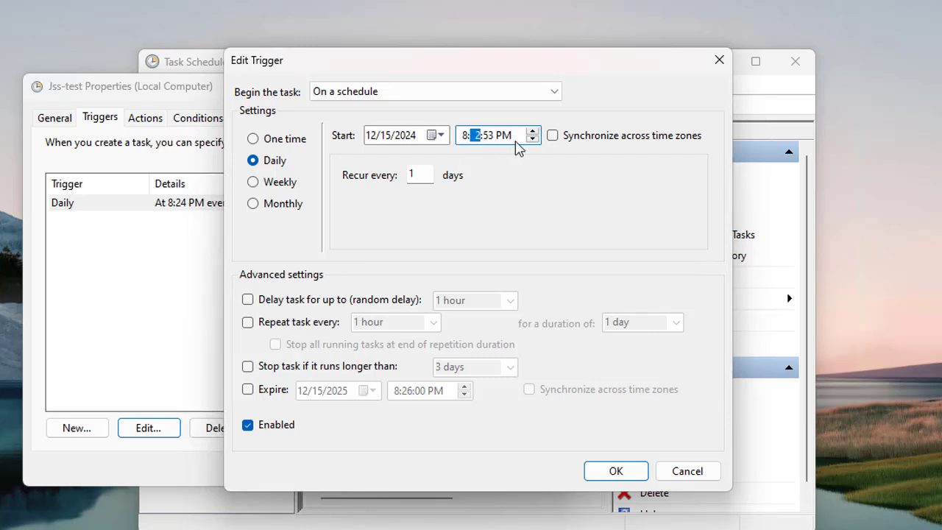
pyautogui.click(632, 475)
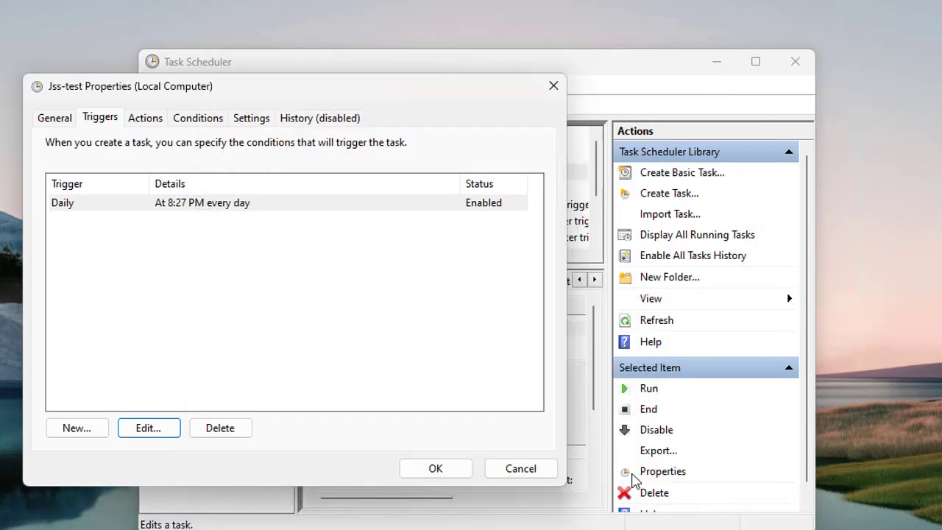
pyautogui.click(456, 472)
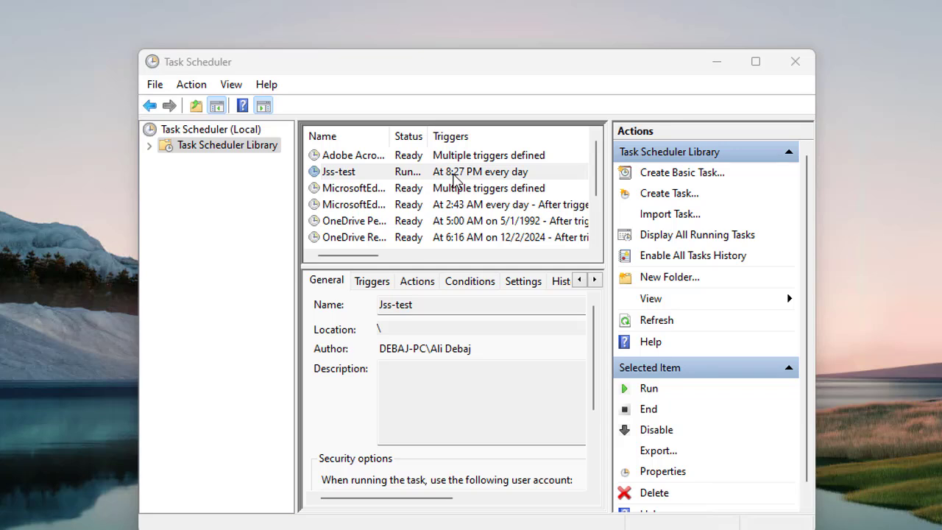
# Step: Disable Jss-test, then toggle Enable All Tasks History on and back off
pyautogui.rightClick(455, 179)
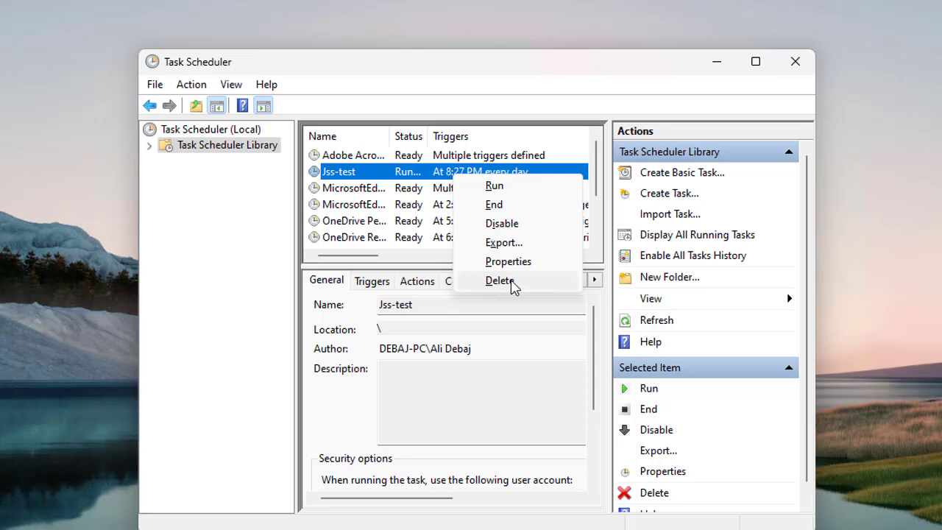
pyautogui.click(550, 322)
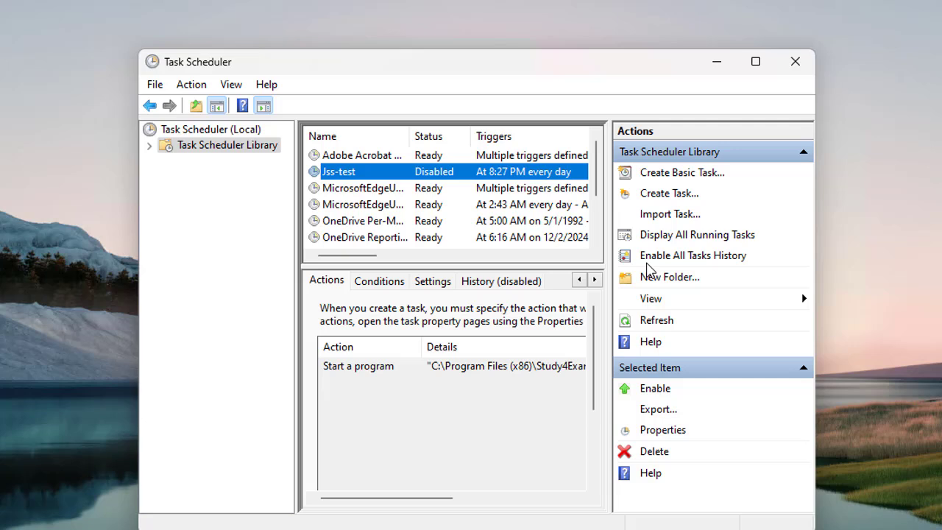
pyautogui.click(684, 259)
pyautogui.click(684, 259)
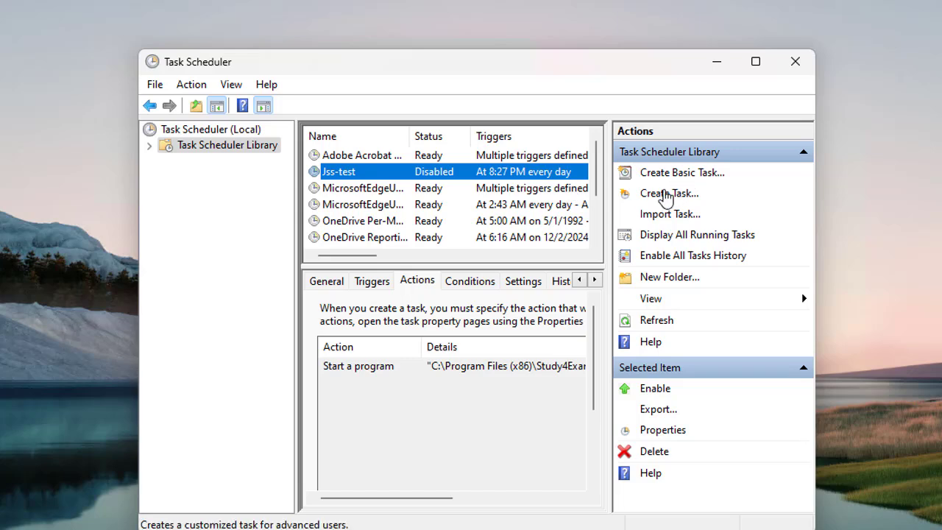
# Step: Open a blank Create Task dialog for a new custom task
pyautogui.click(666, 195)
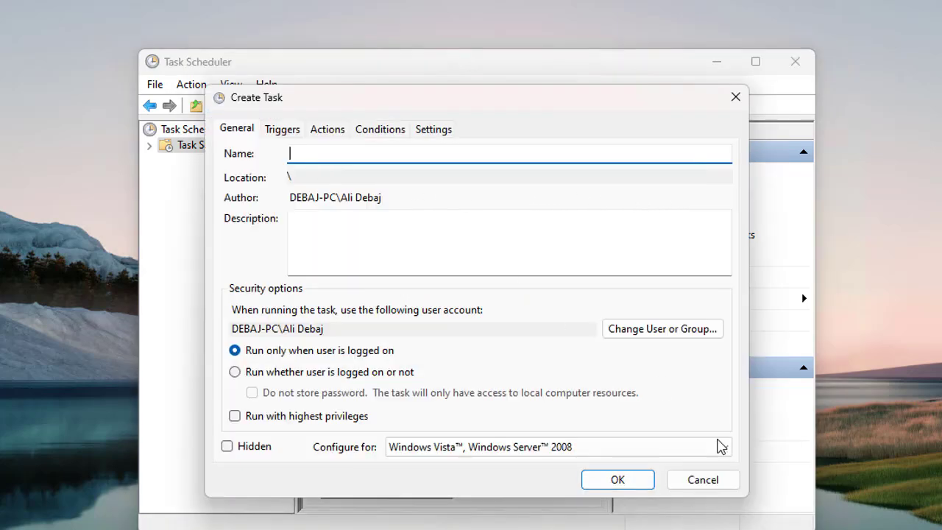
pyautogui.click(702, 476)
pyautogui.click(680, 195)
# Step: Inspect the New Trigger 'Begin the task' options, cancel the trigger, and view the empty Actions list
pyautogui.click(284, 133)
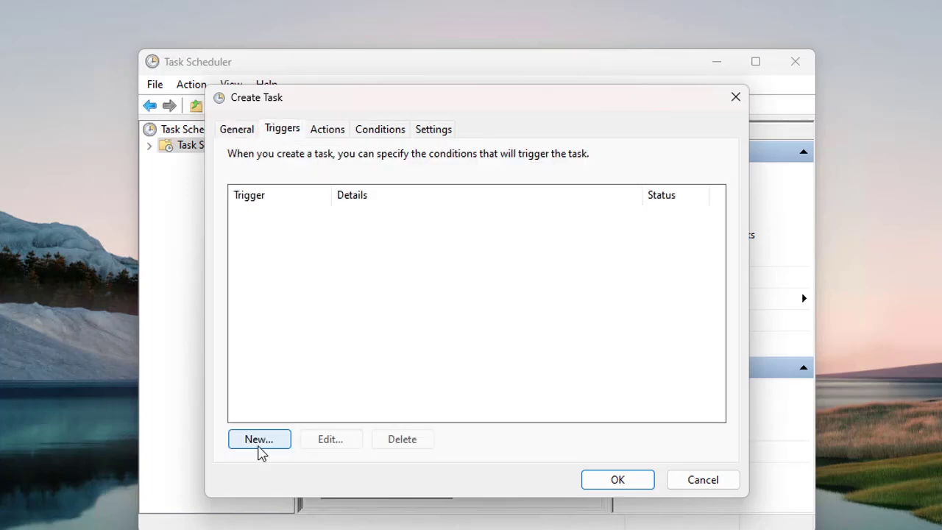
pyautogui.click(259, 439)
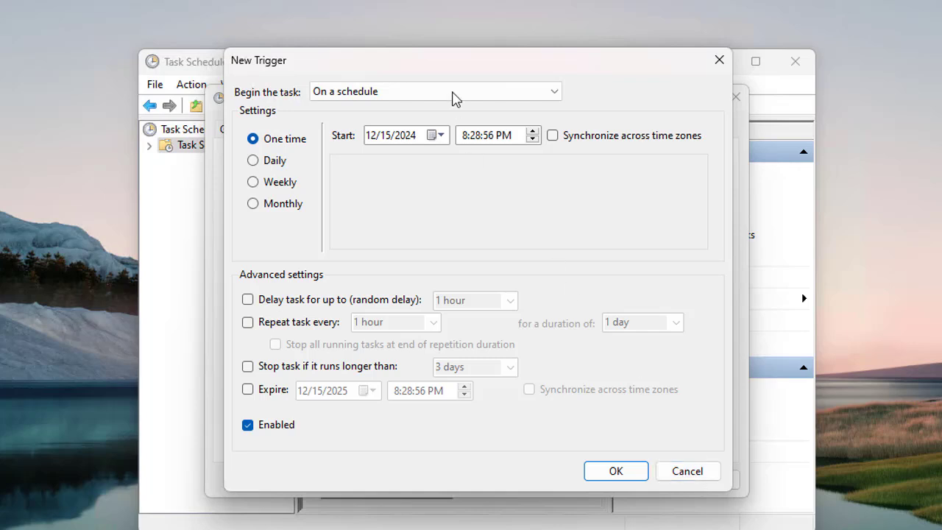
pyautogui.click(512, 93)
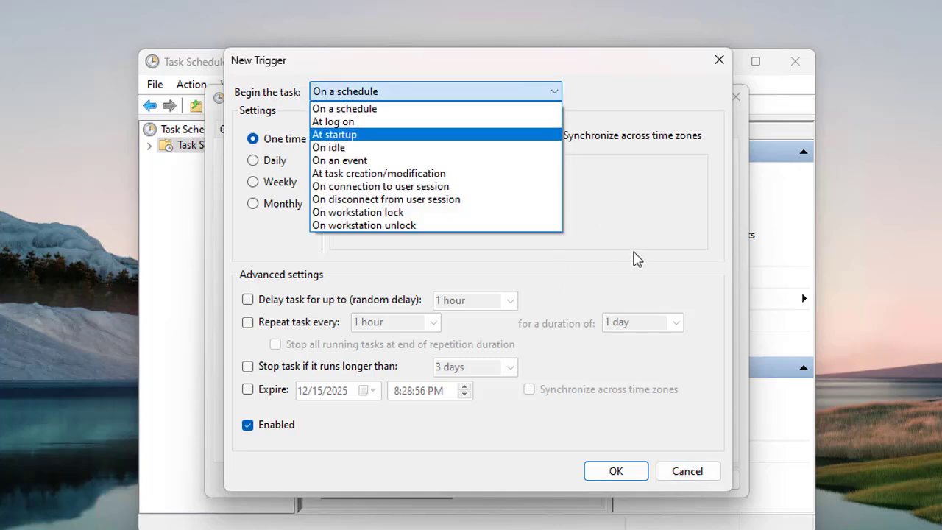
pyautogui.click(690, 477)
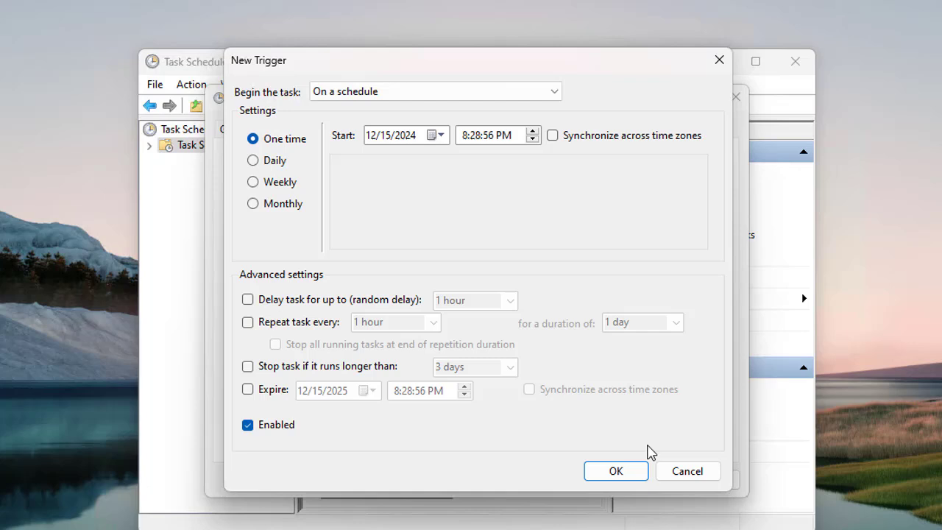
pyautogui.click(679, 472)
pyautogui.click(322, 138)
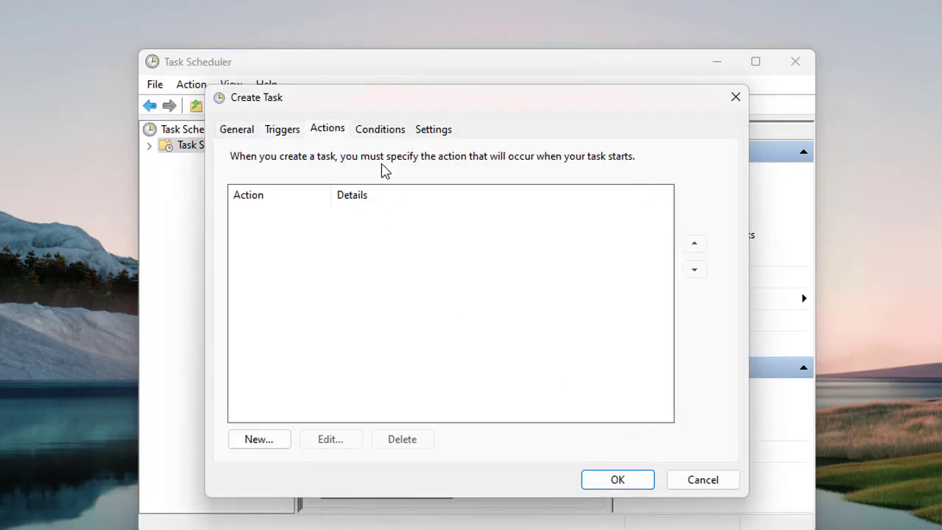
# Step: Review the new task's Conditions and Settings, ending on the default AC-power and idle conditions
pyautogui.click(378, 134)
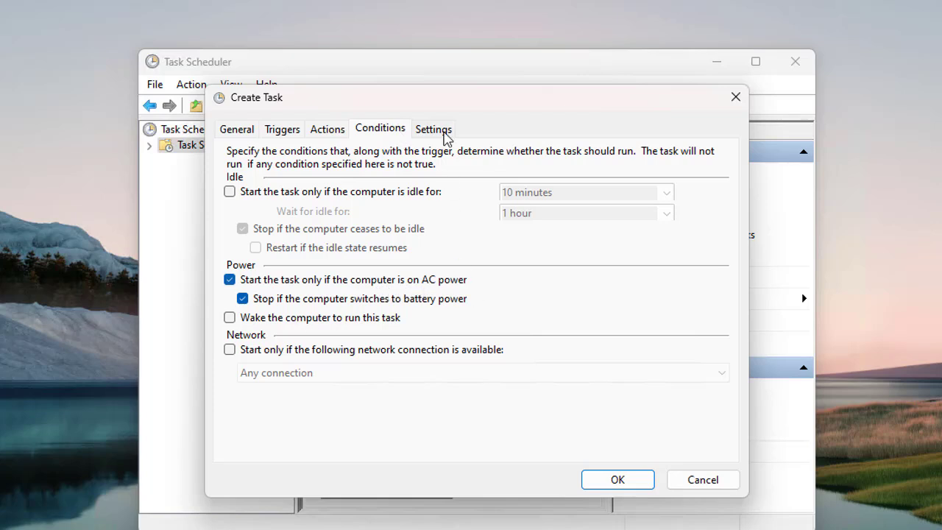
pyautogui.click(442, 132)
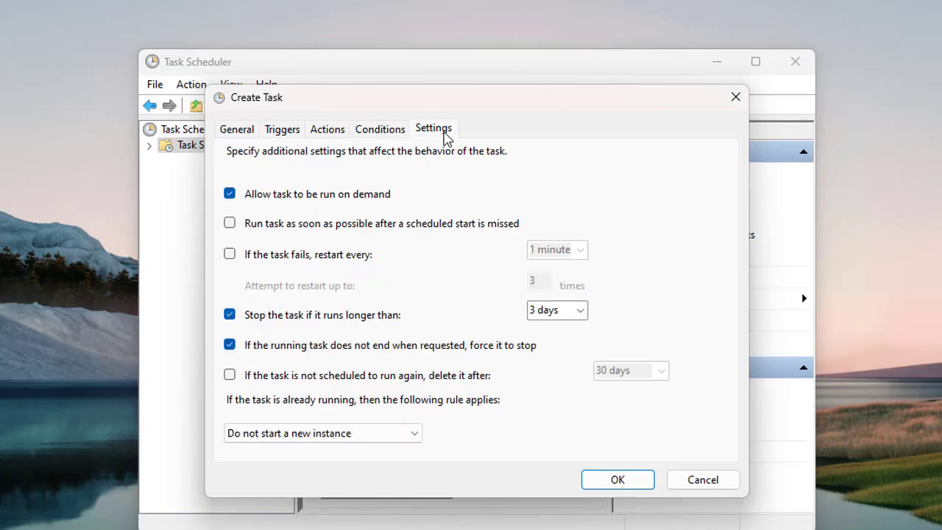
pyautogui.click(379, 129)
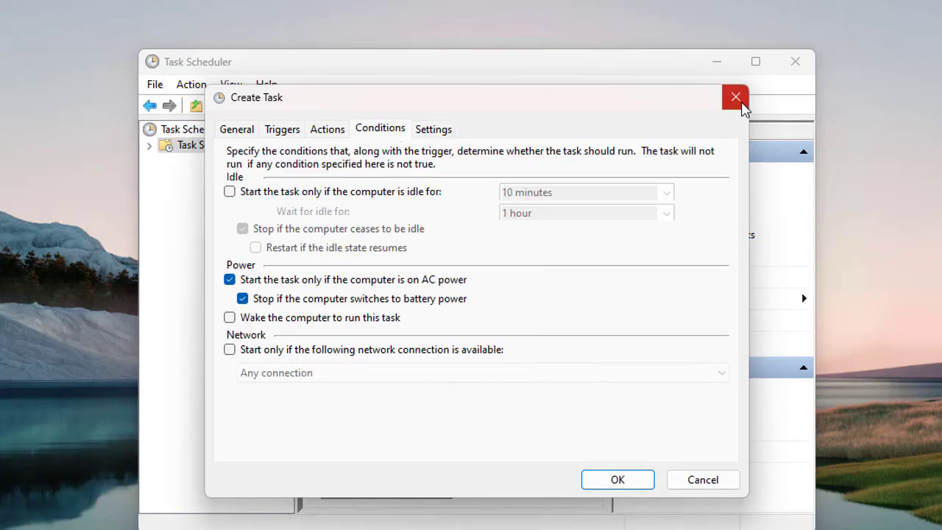